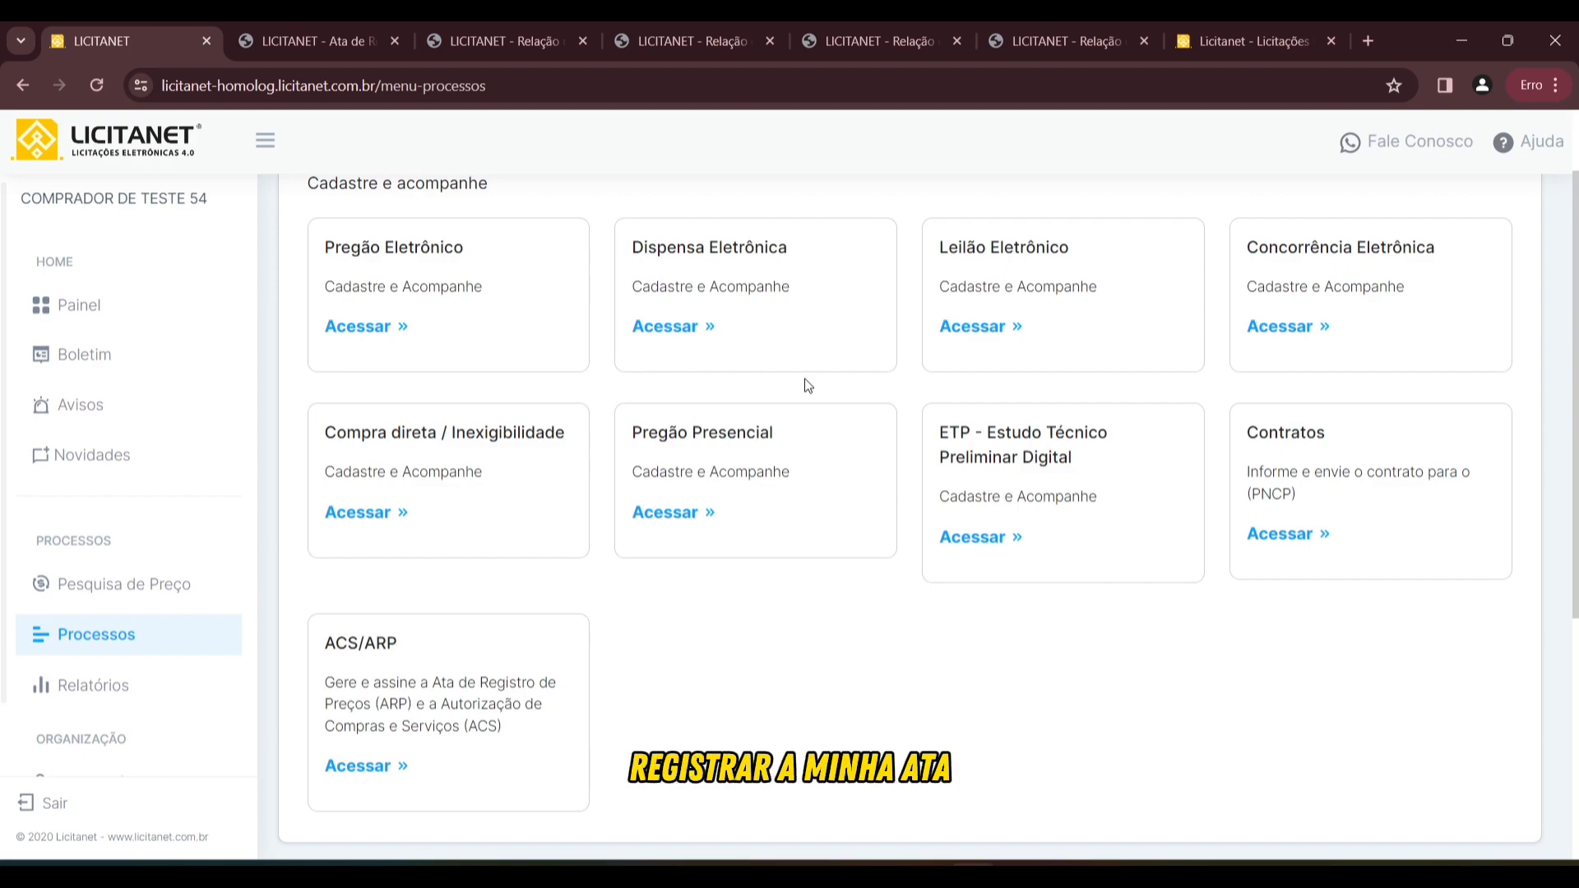
Open the reserve register (Cadastro reserva) and access the call-ups for process 9/2024.
scroll(1181, 592, down, 5)
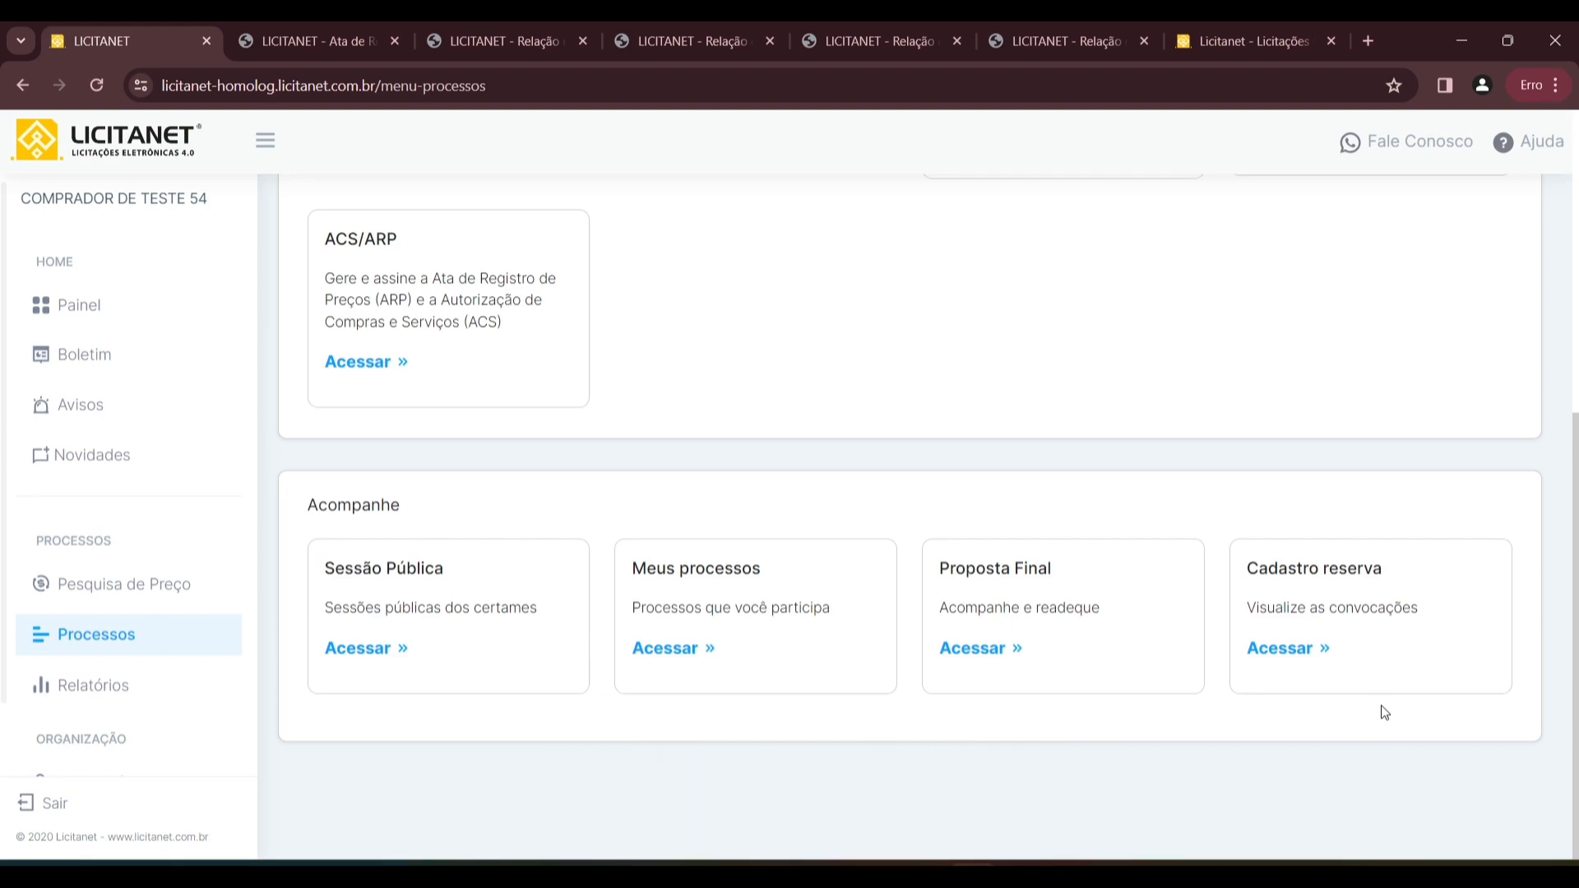
click(1293, 654)
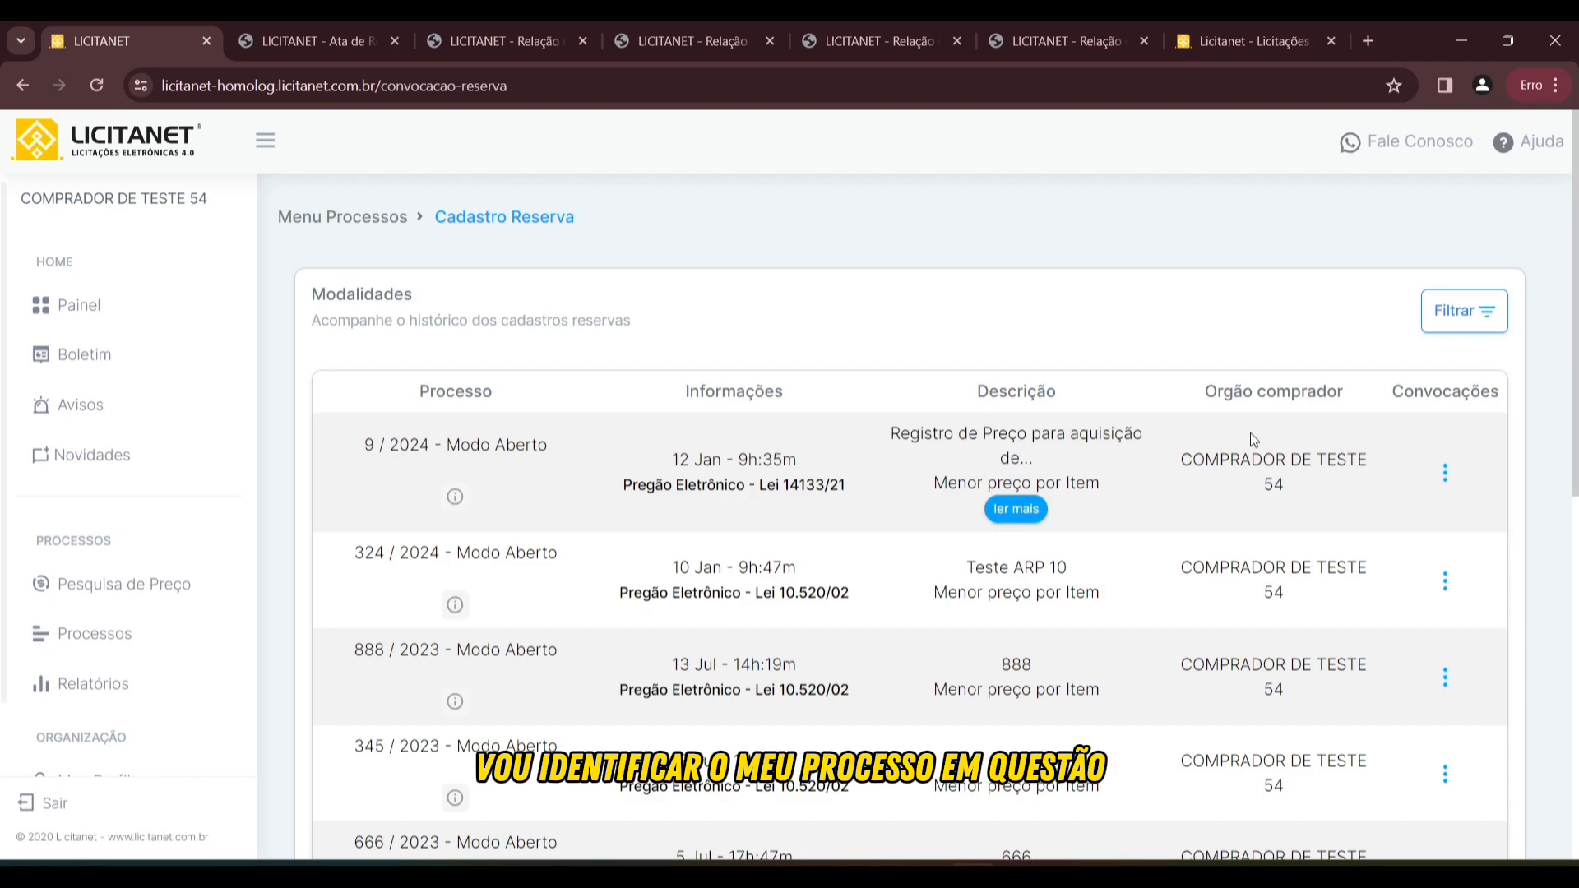
click(1448, 475)
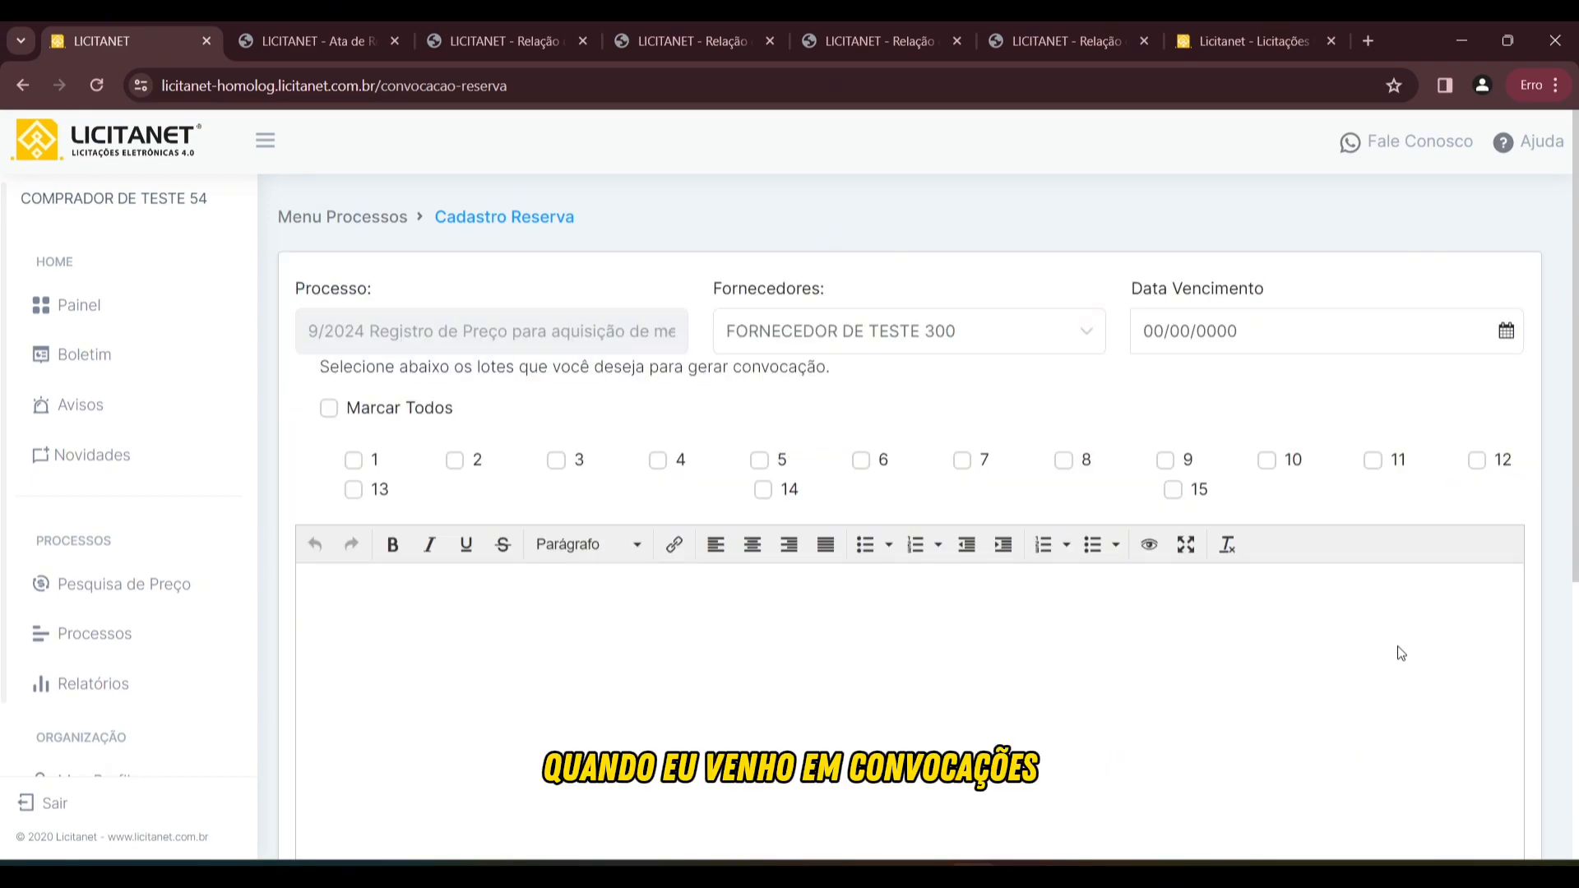
Choose FORNECEDOR DE TESTE 300 as the supplier to call up.
click(1090, 344)
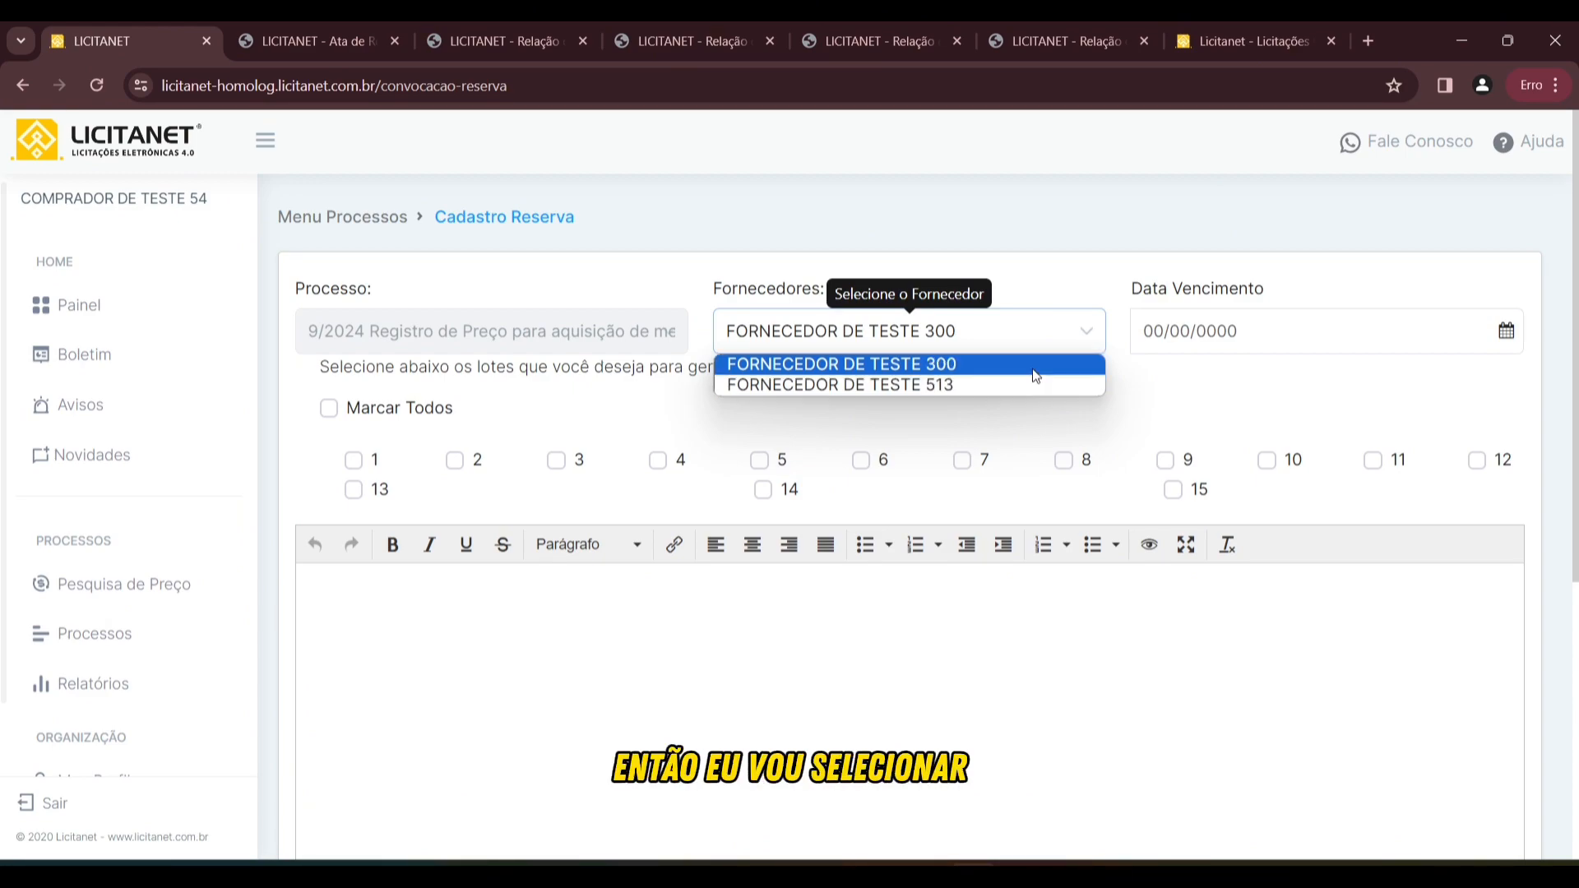
click(1173, 378)
click(1086, 333)
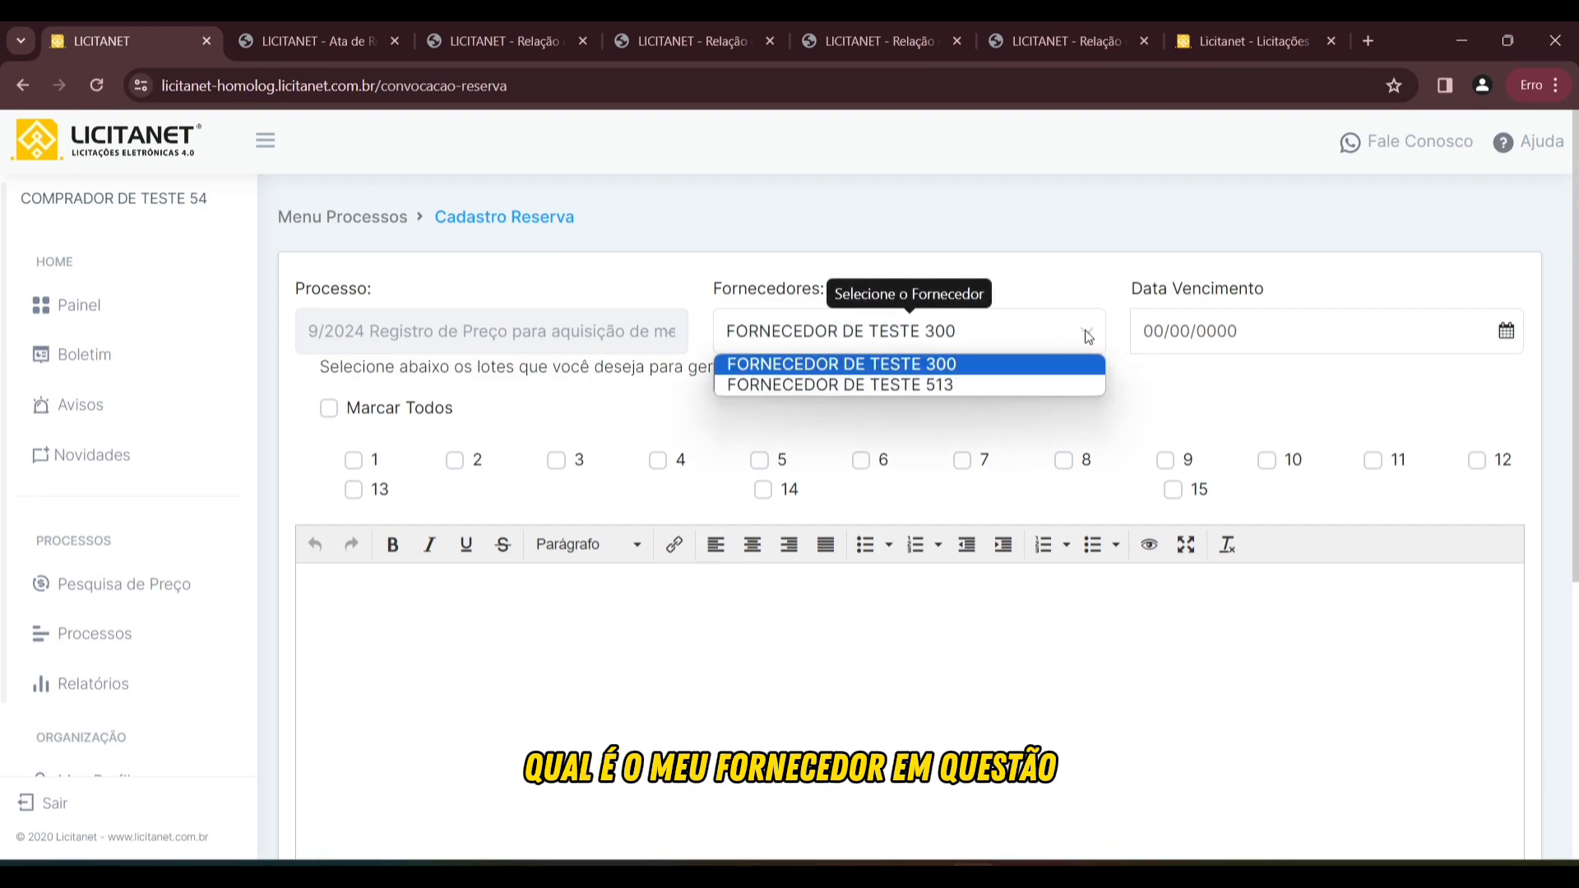
click(993, 372)
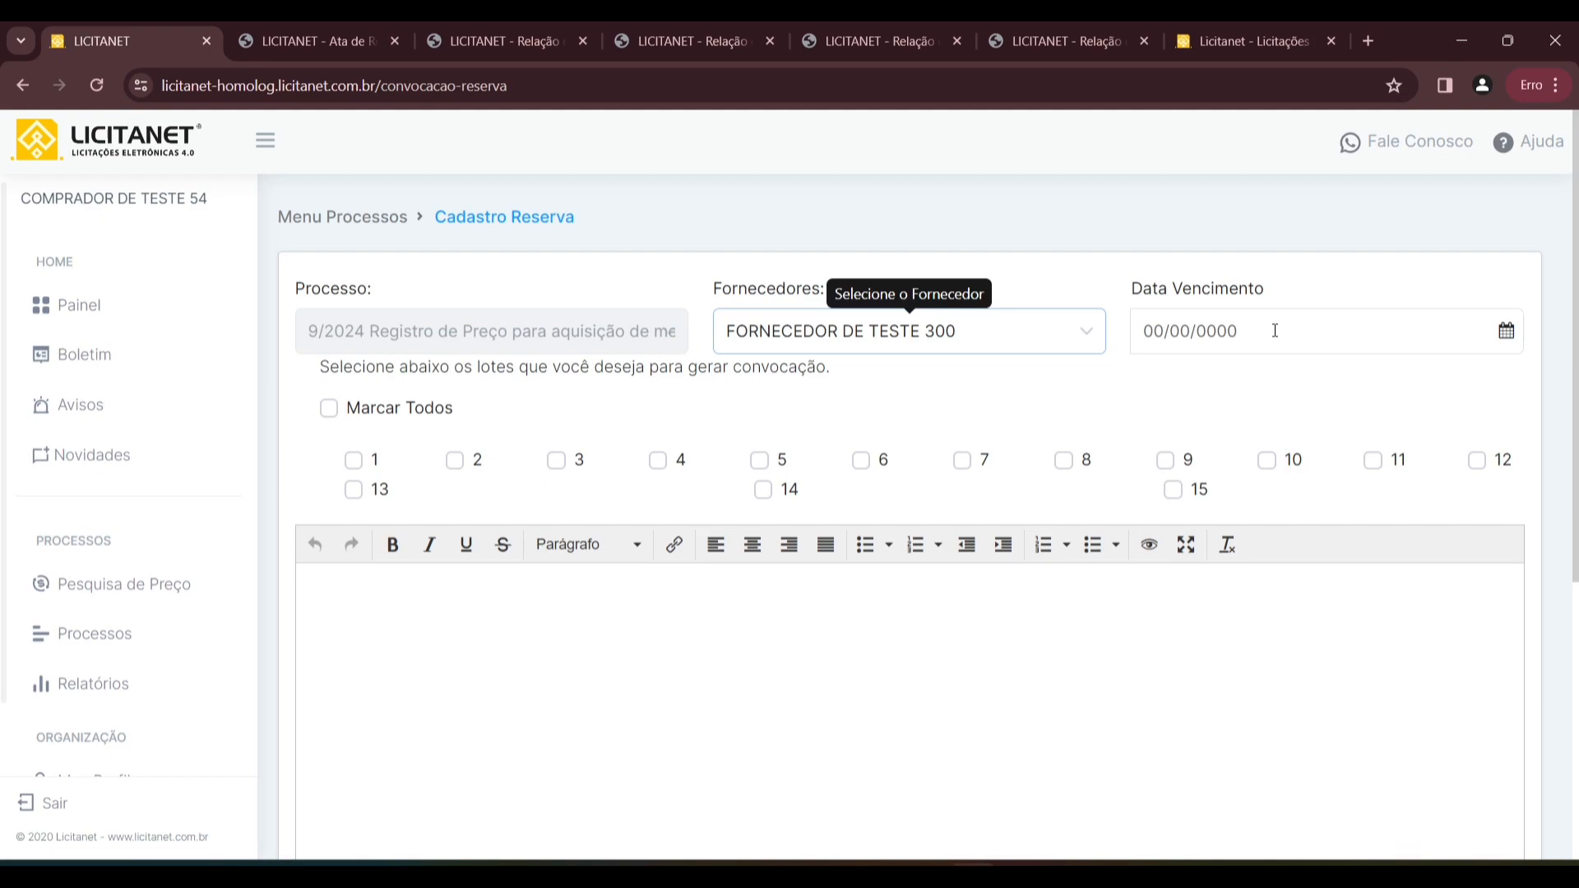
Set the call-up's expiry date (Data Vencimento) to 13/01/2025.
scroll(1028, 470, down, 4)
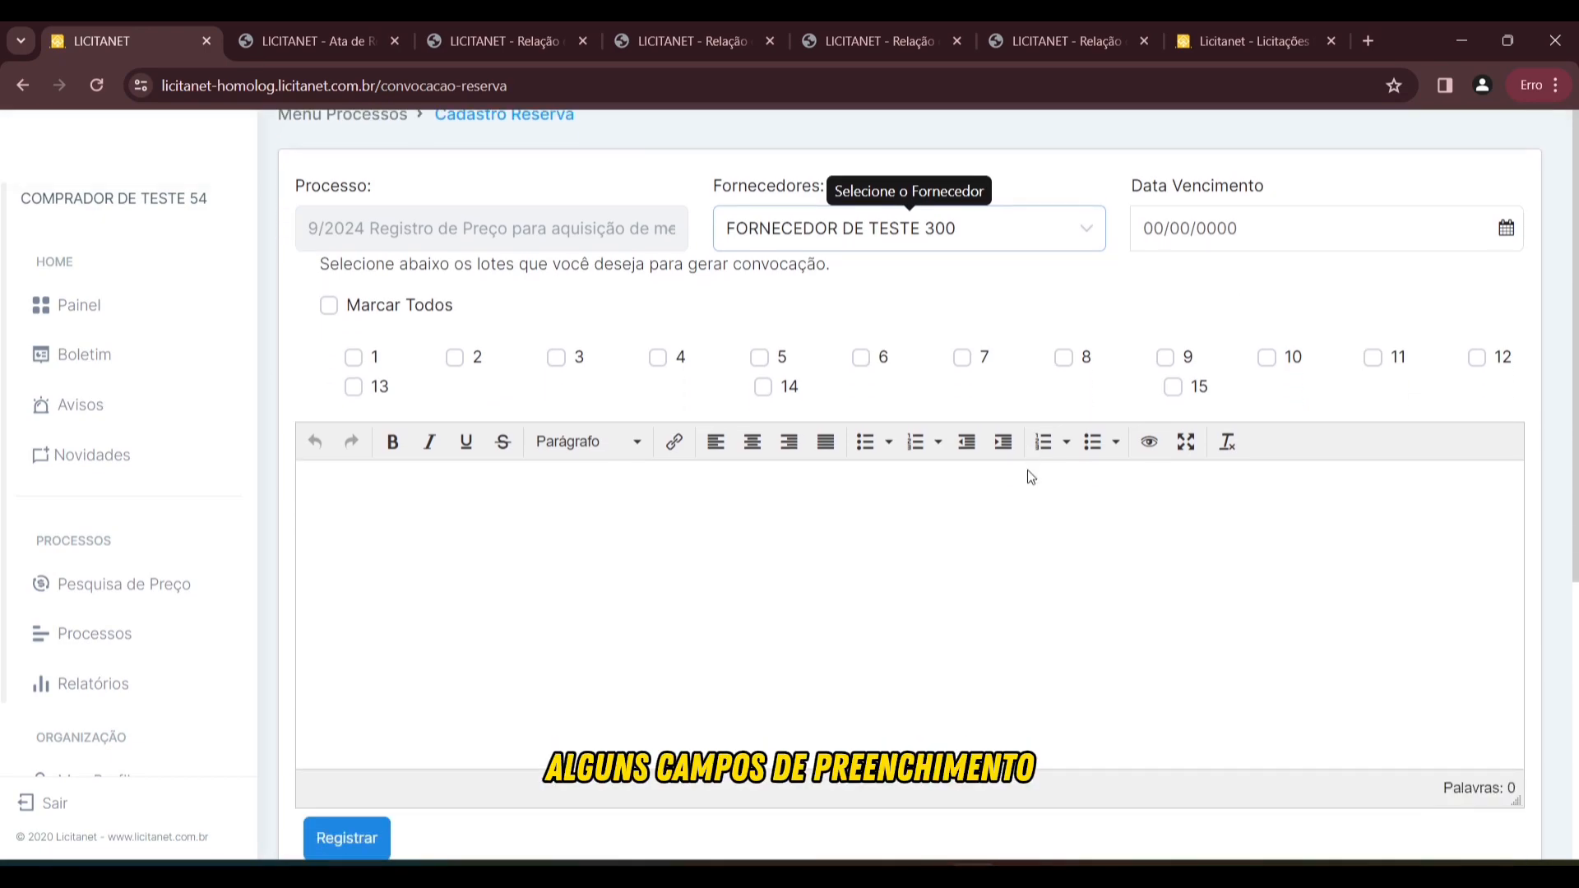
scroll(1011, 514, down, 2)
scroll(1008, 521, up, 6)
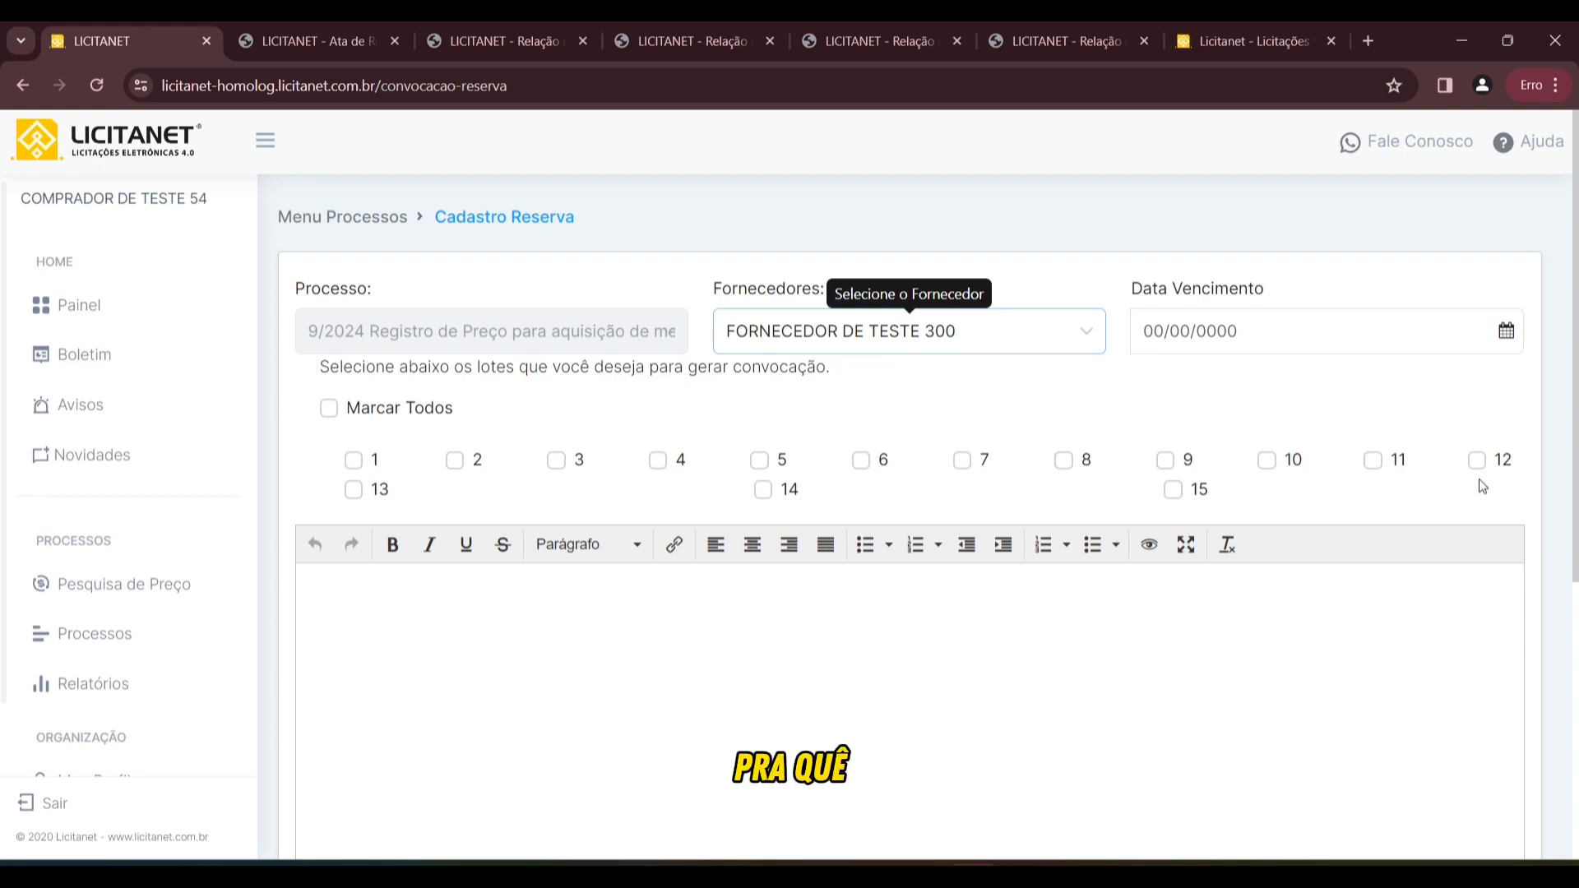
click(1220, 326)
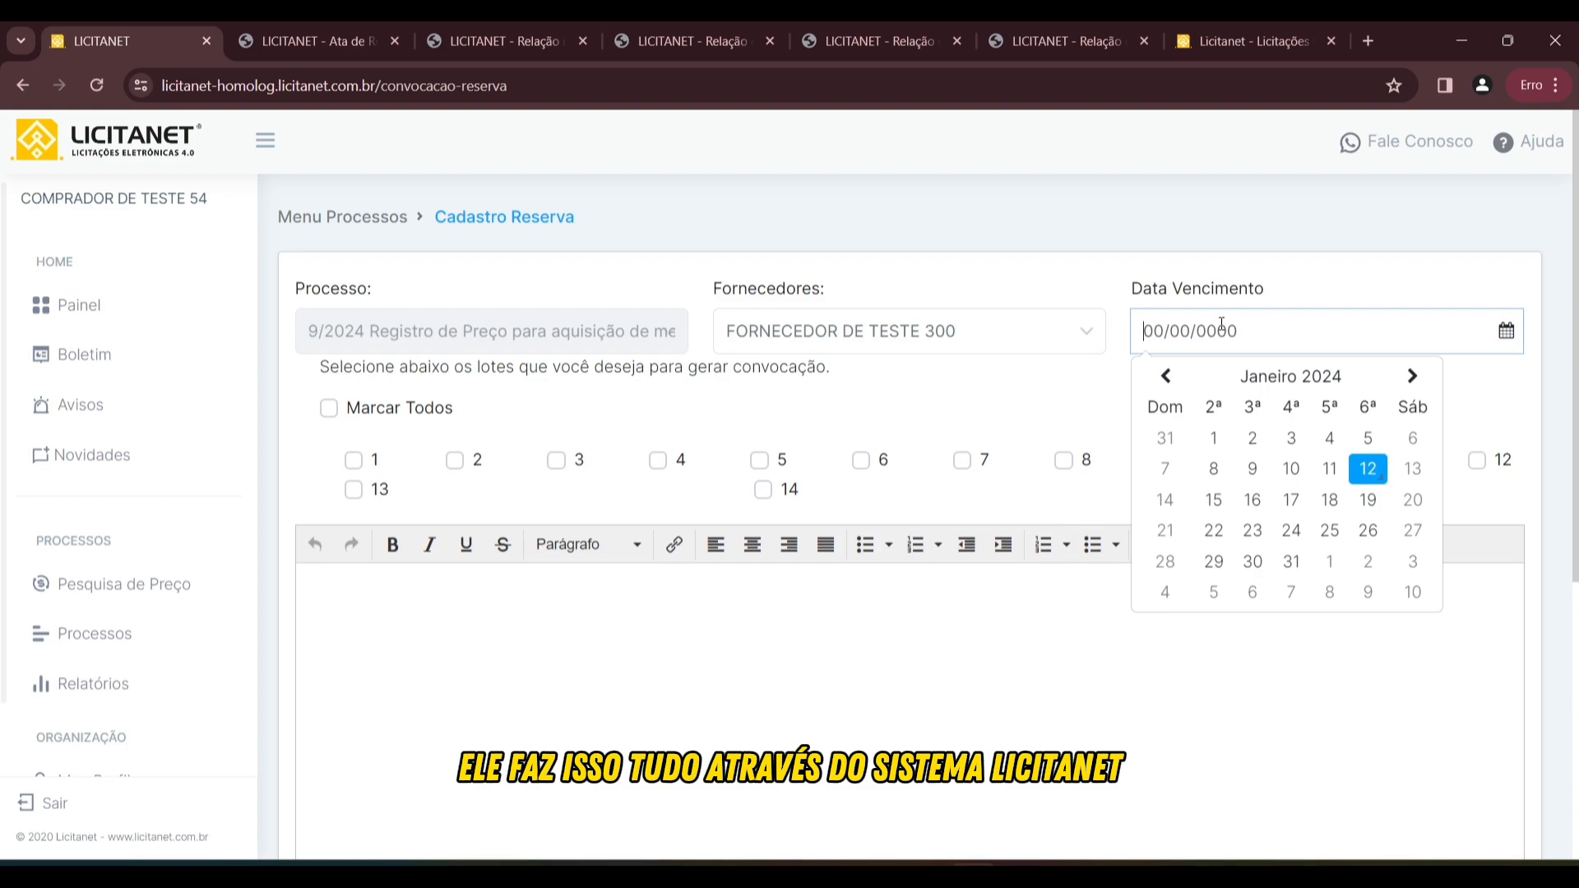
click(1336, 293)
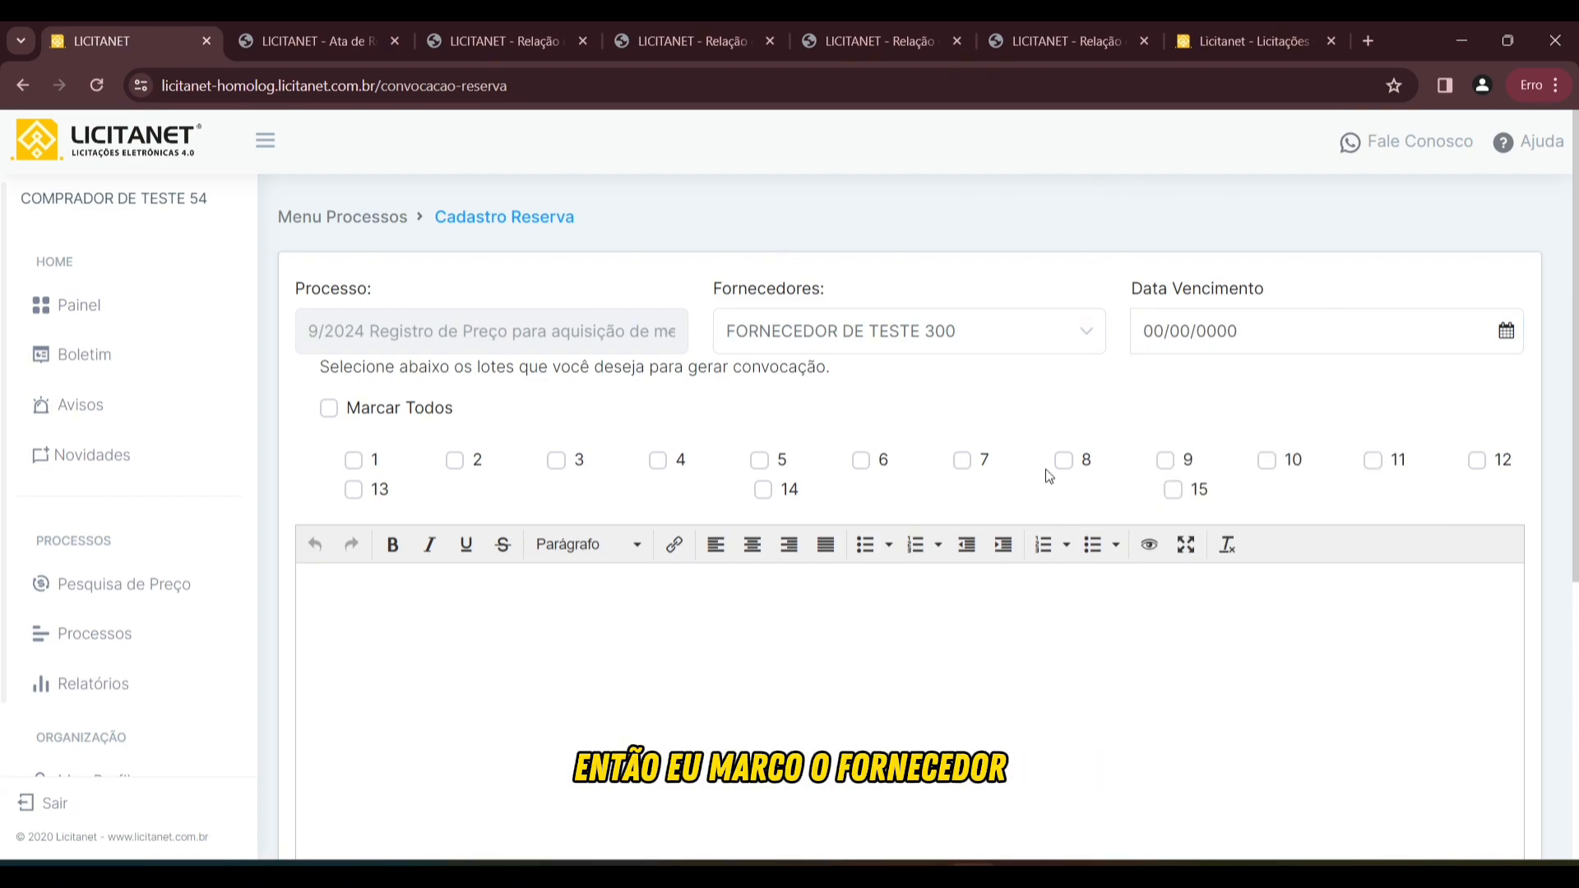
click(1254, 331)
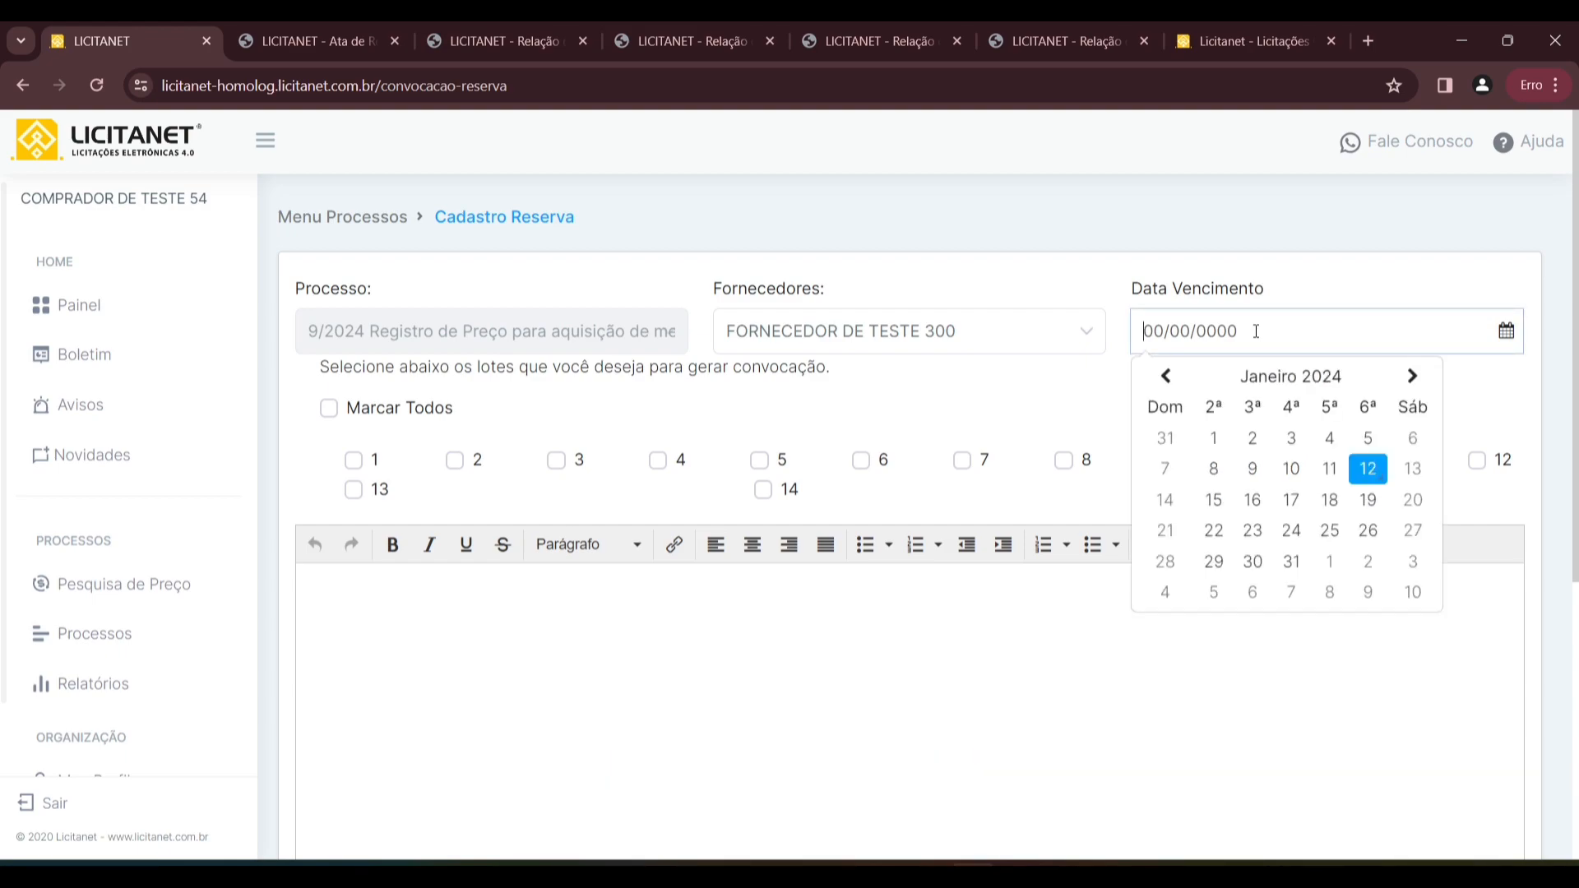
click(1317, 380)
click(1280, 381)
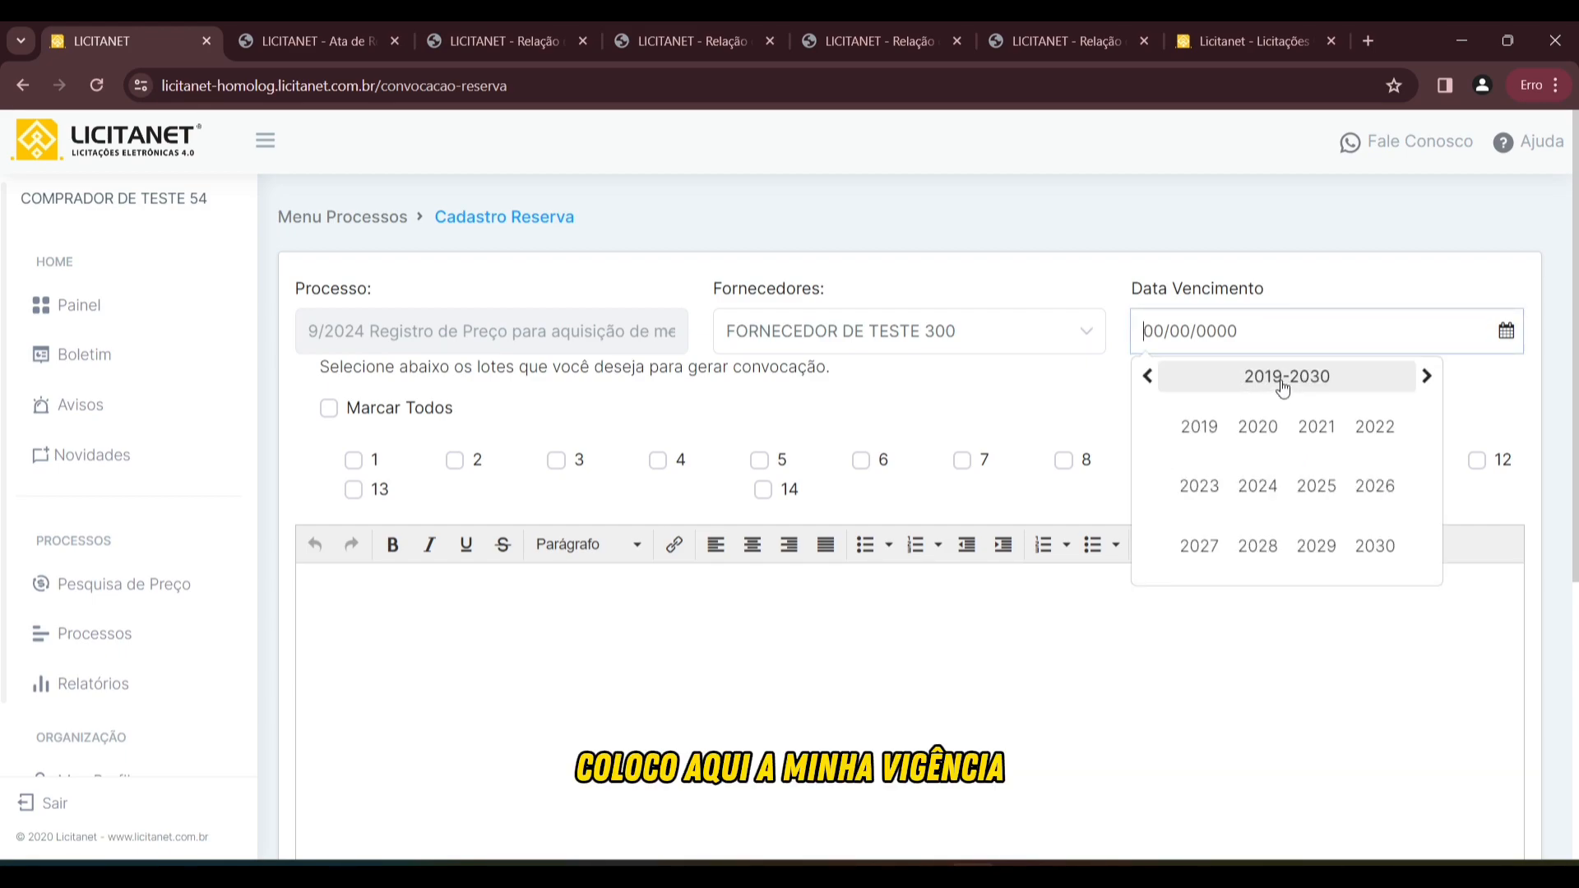
click(1326, 484)
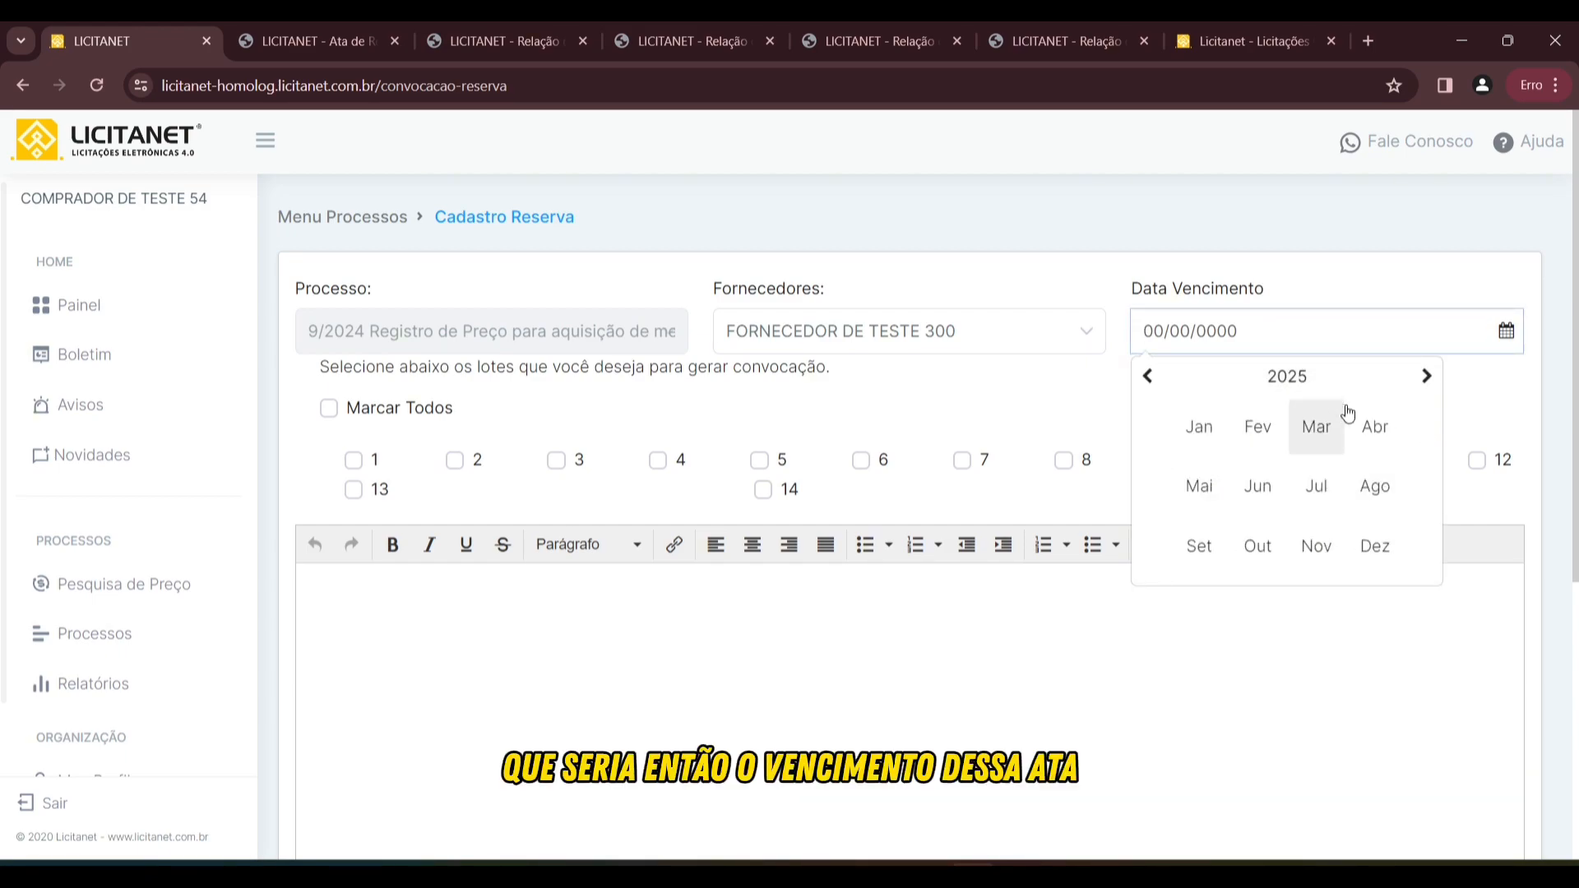
click(1202, 437)
click(1214, 499)
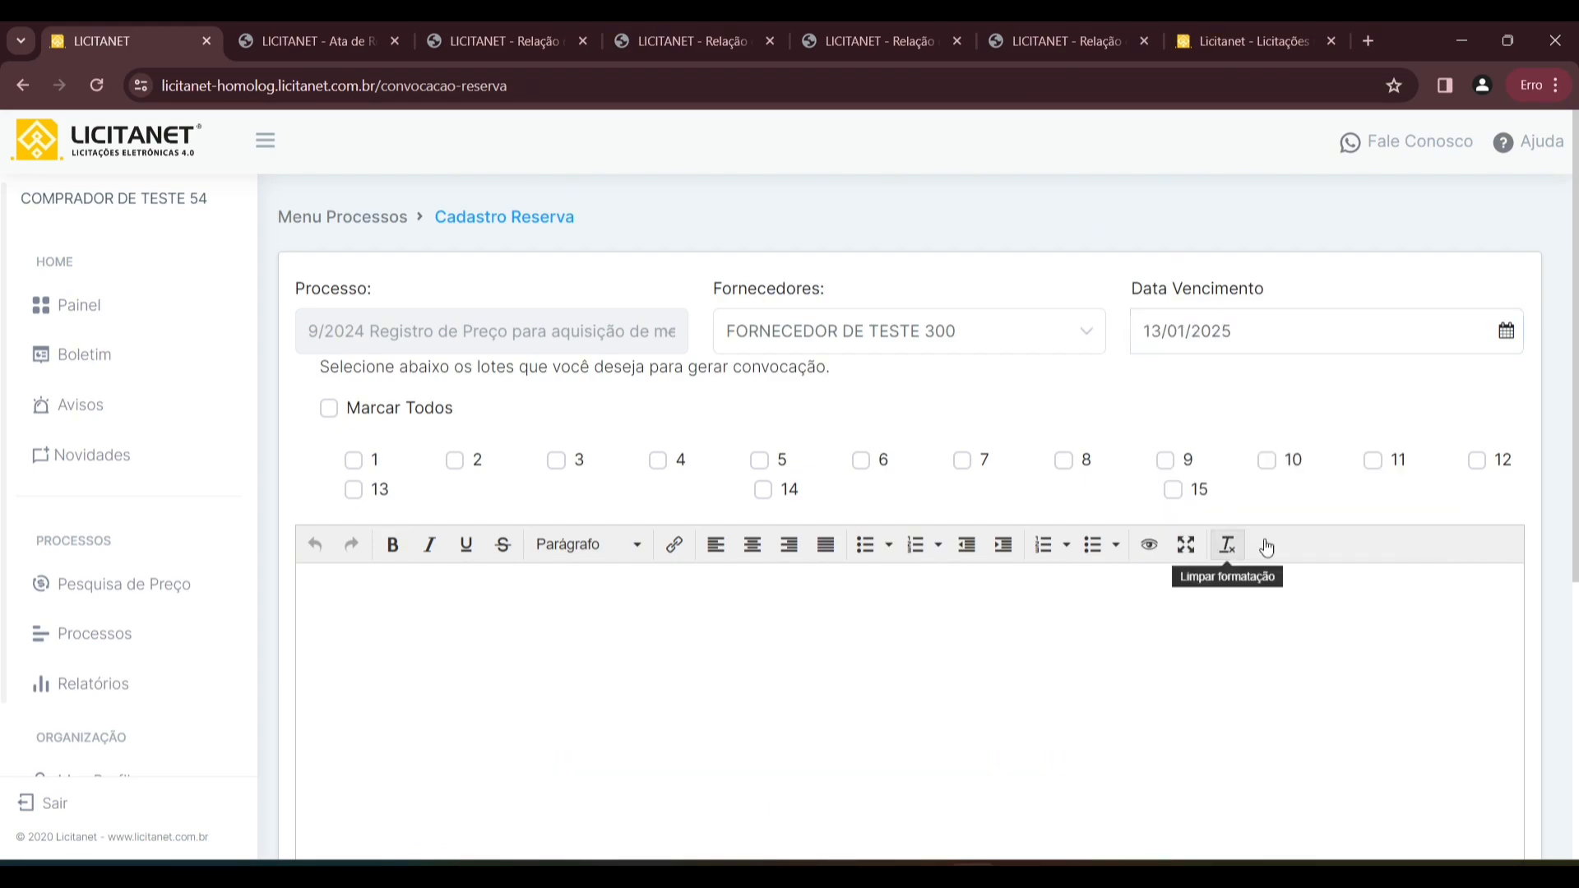
Include all lots, 1 to 15, in the call-up and register it with the description left blank.
click(371, 416)
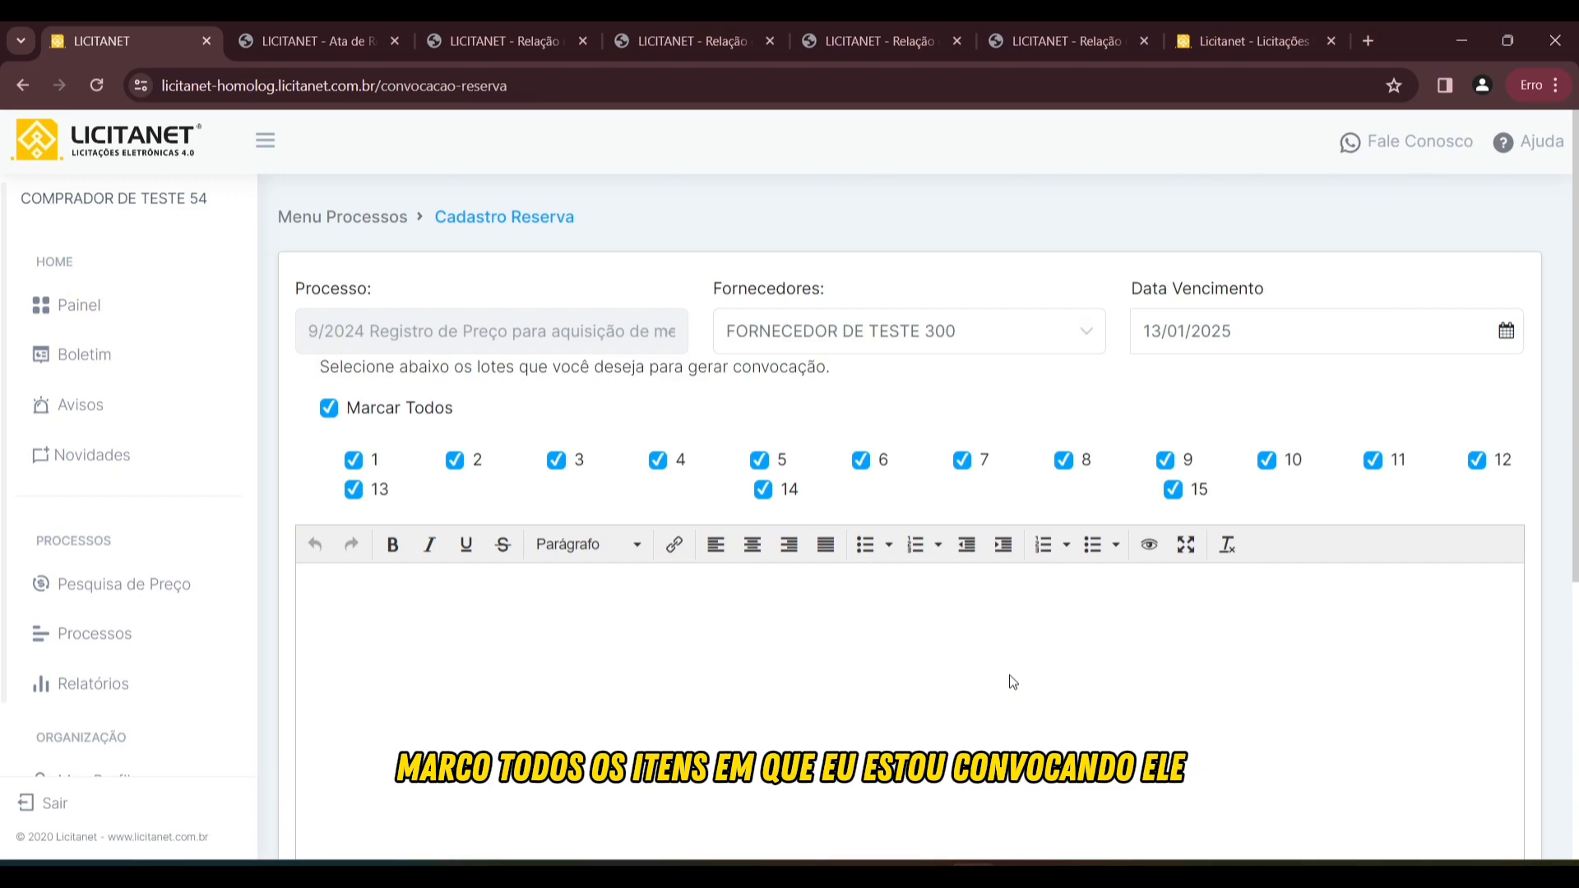
scroll(1004, 654, down, 1)
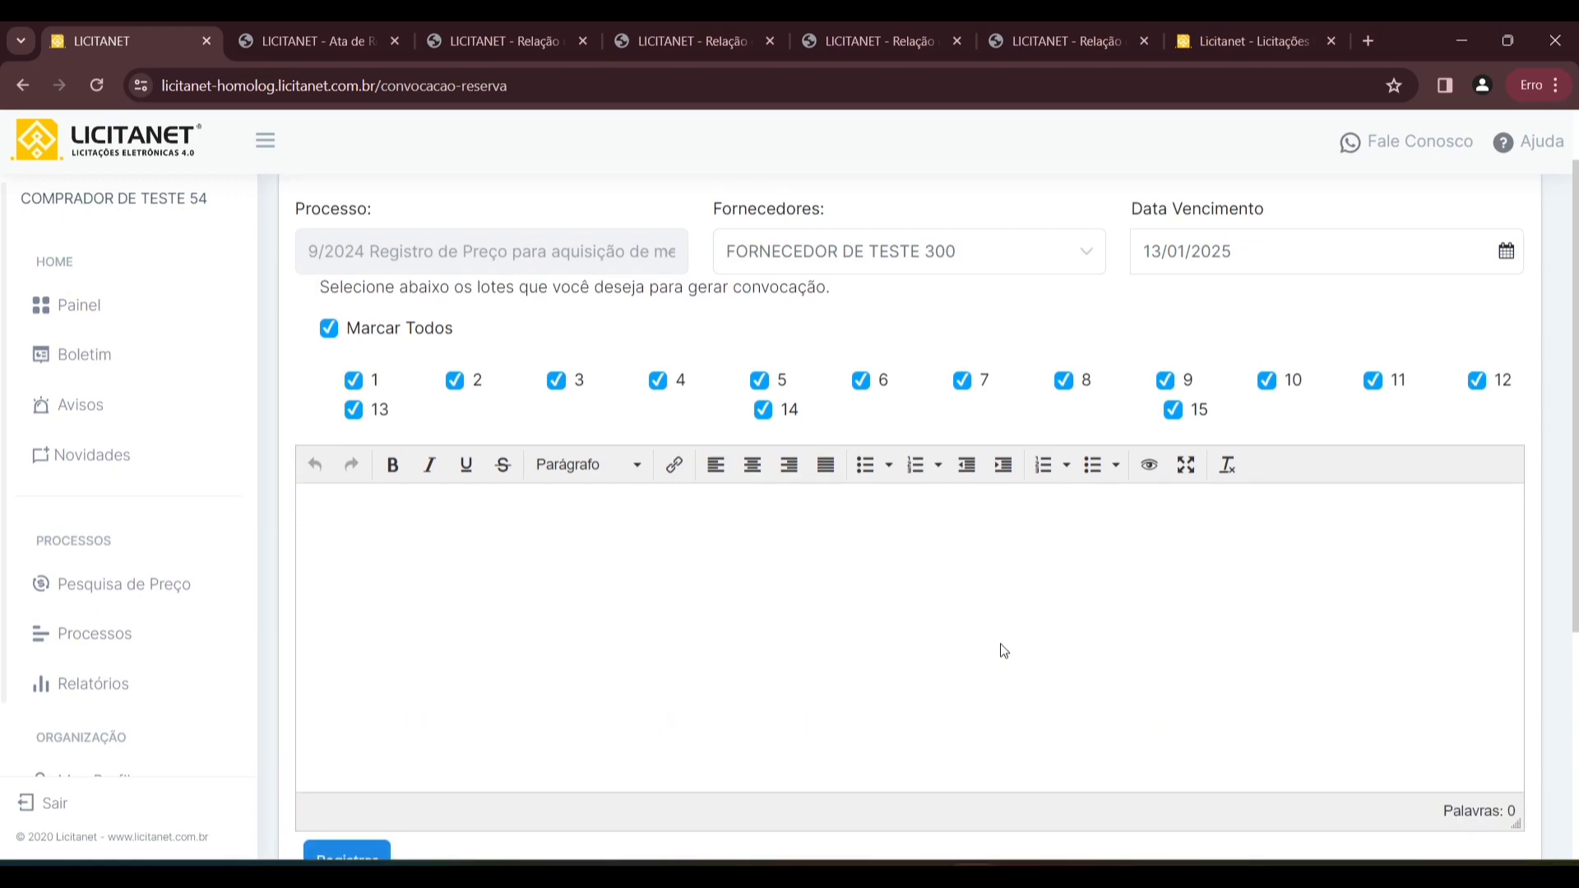
scroll(1003, 651, down, 2)
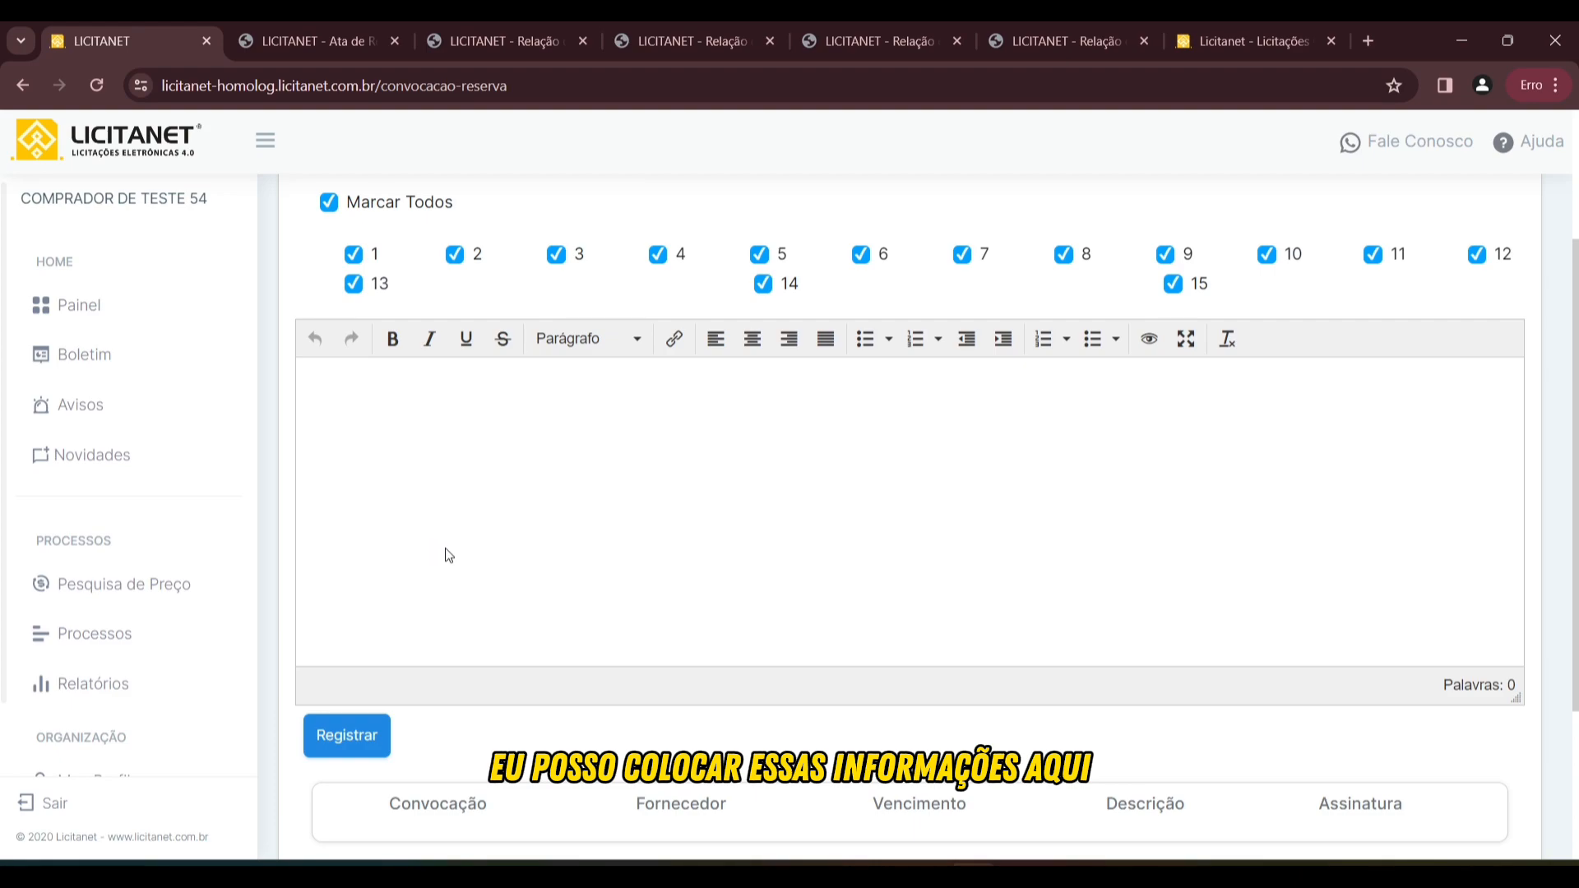
scroll(445, 550, up, 3)
scroll(681, 626, down, 4)
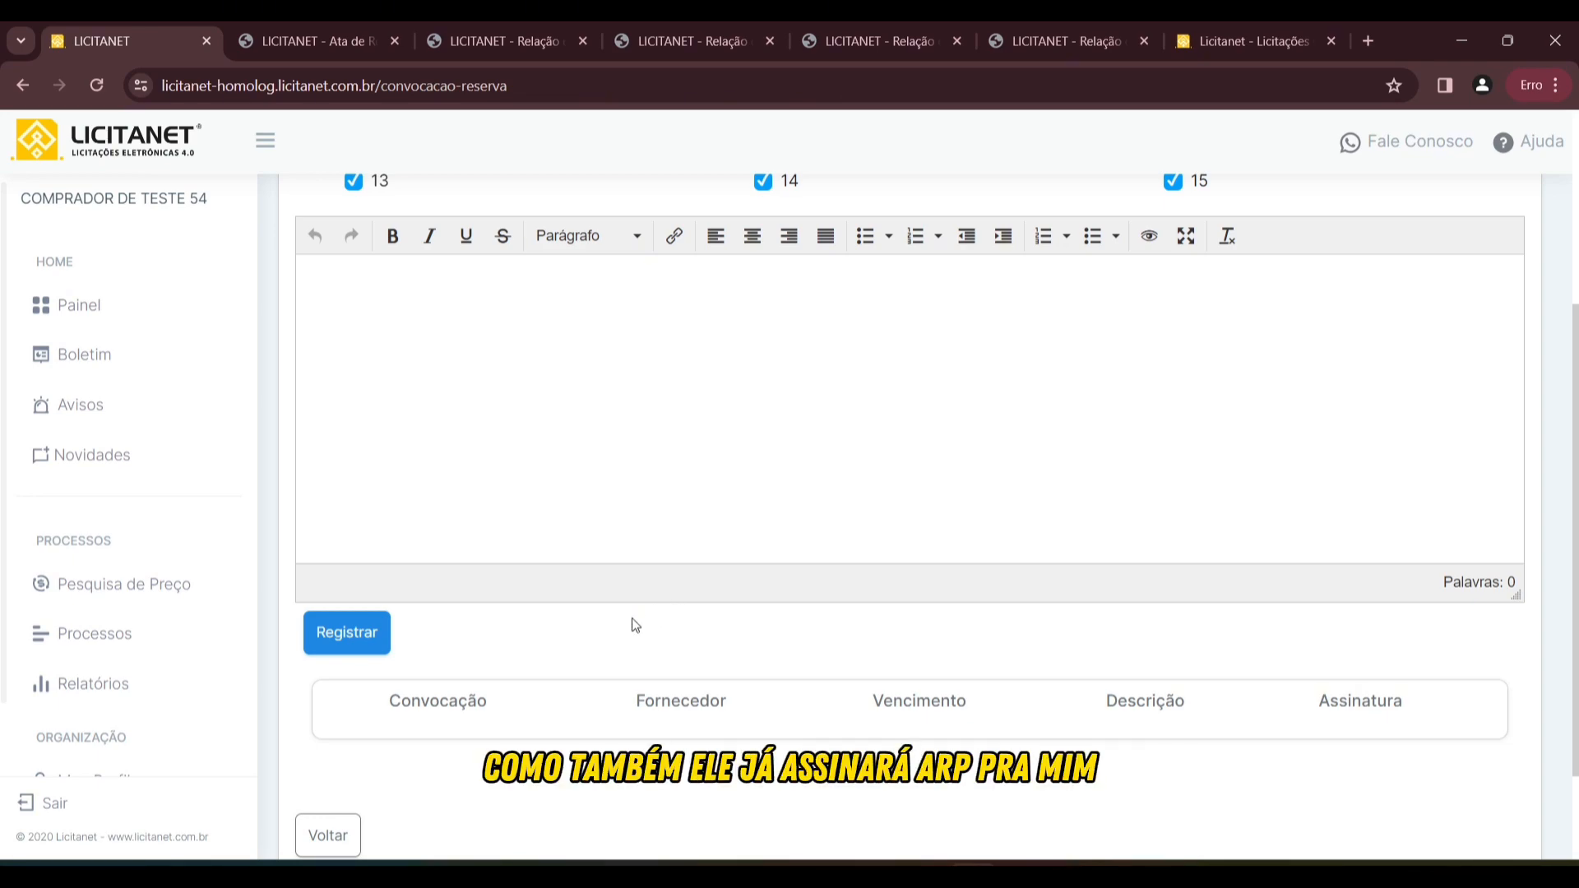
scroll(633, 618, up, 4)
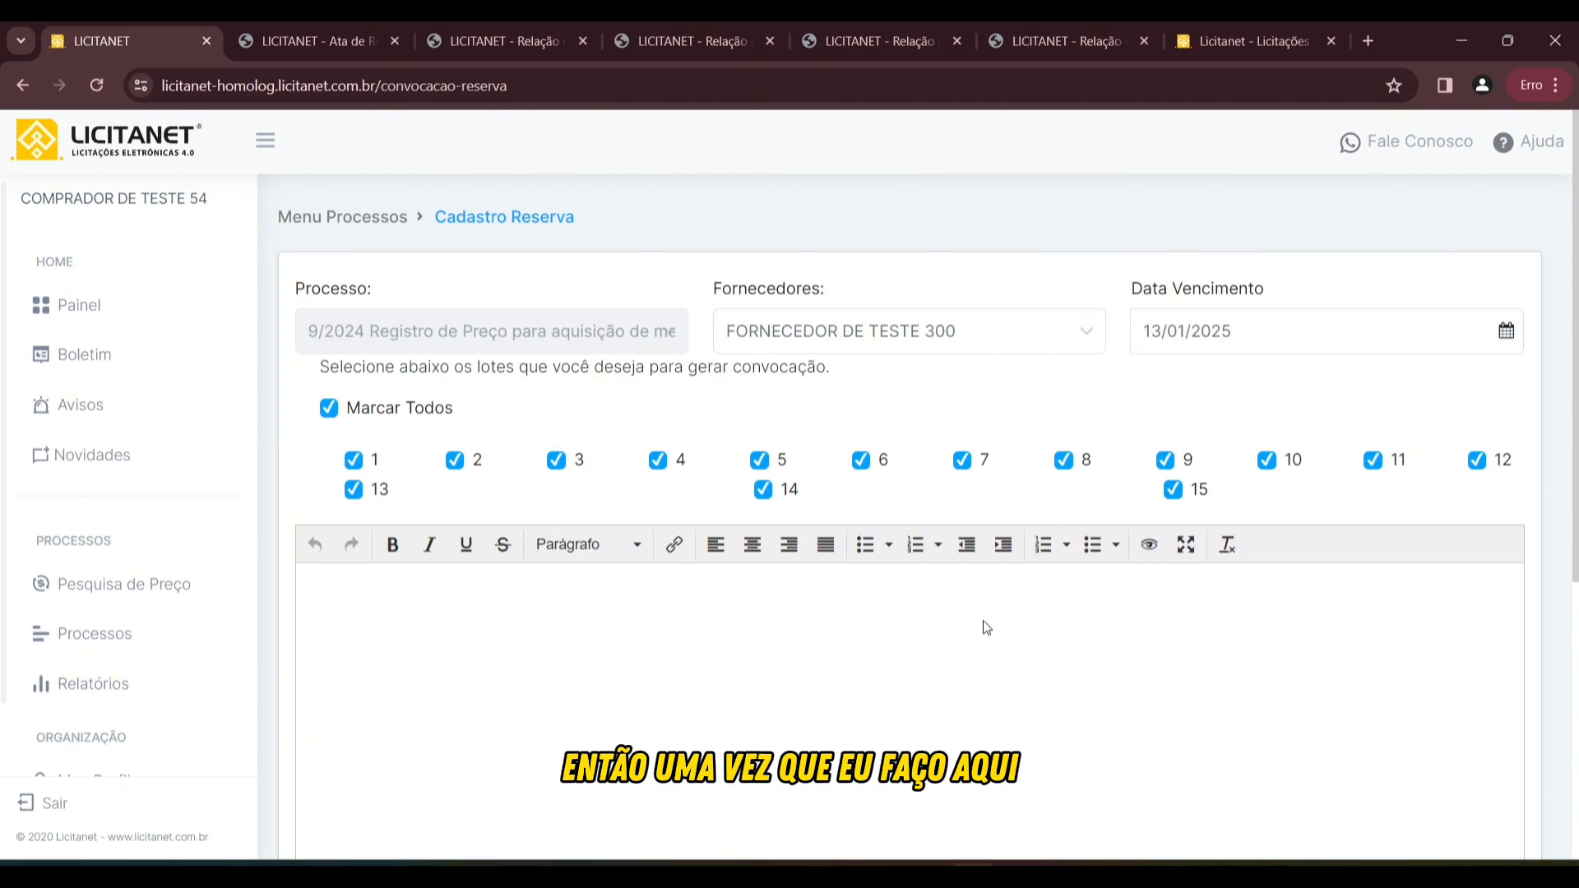
scroll(1024, 485, down, 4)
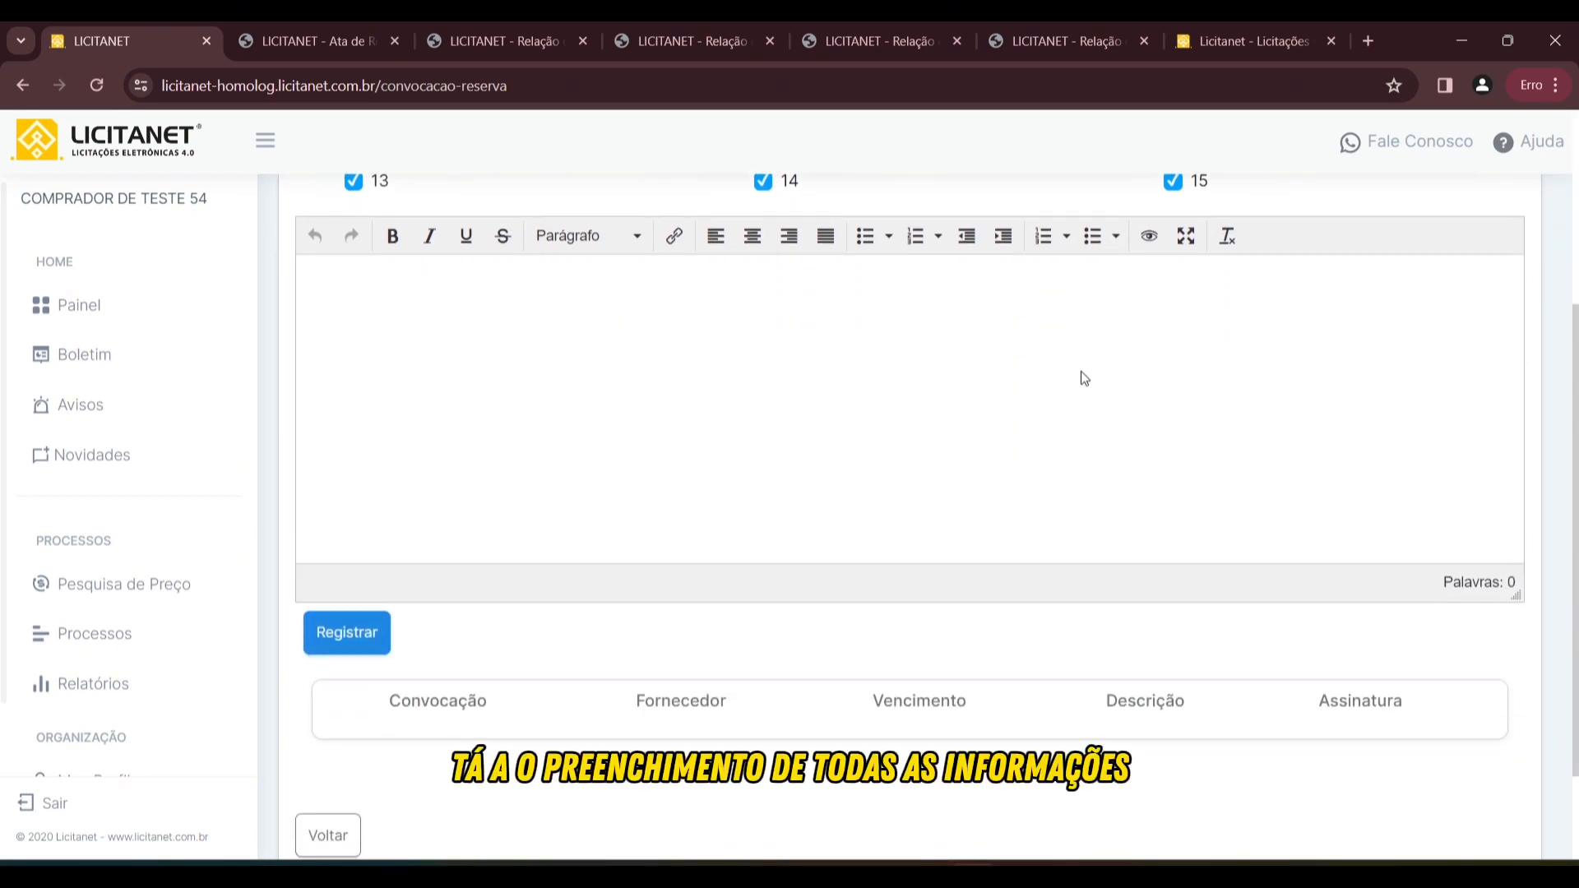
click(362, 632)
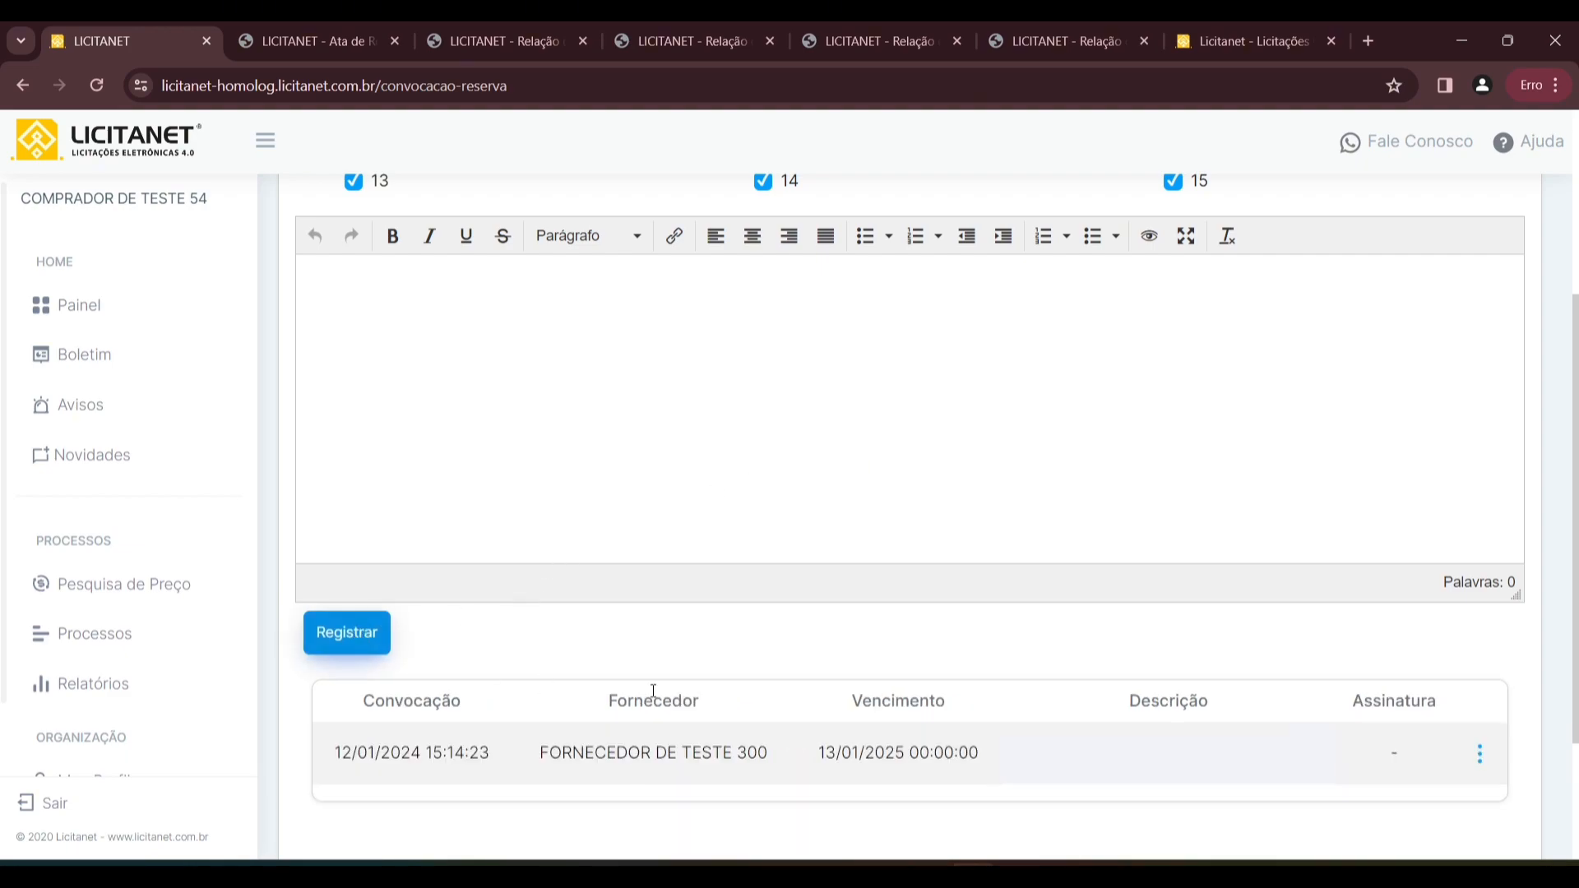
Check the newly registered call-up's entry and request its Convocação Cadastro Reserva document.
scroll(937, 573, down, 1)
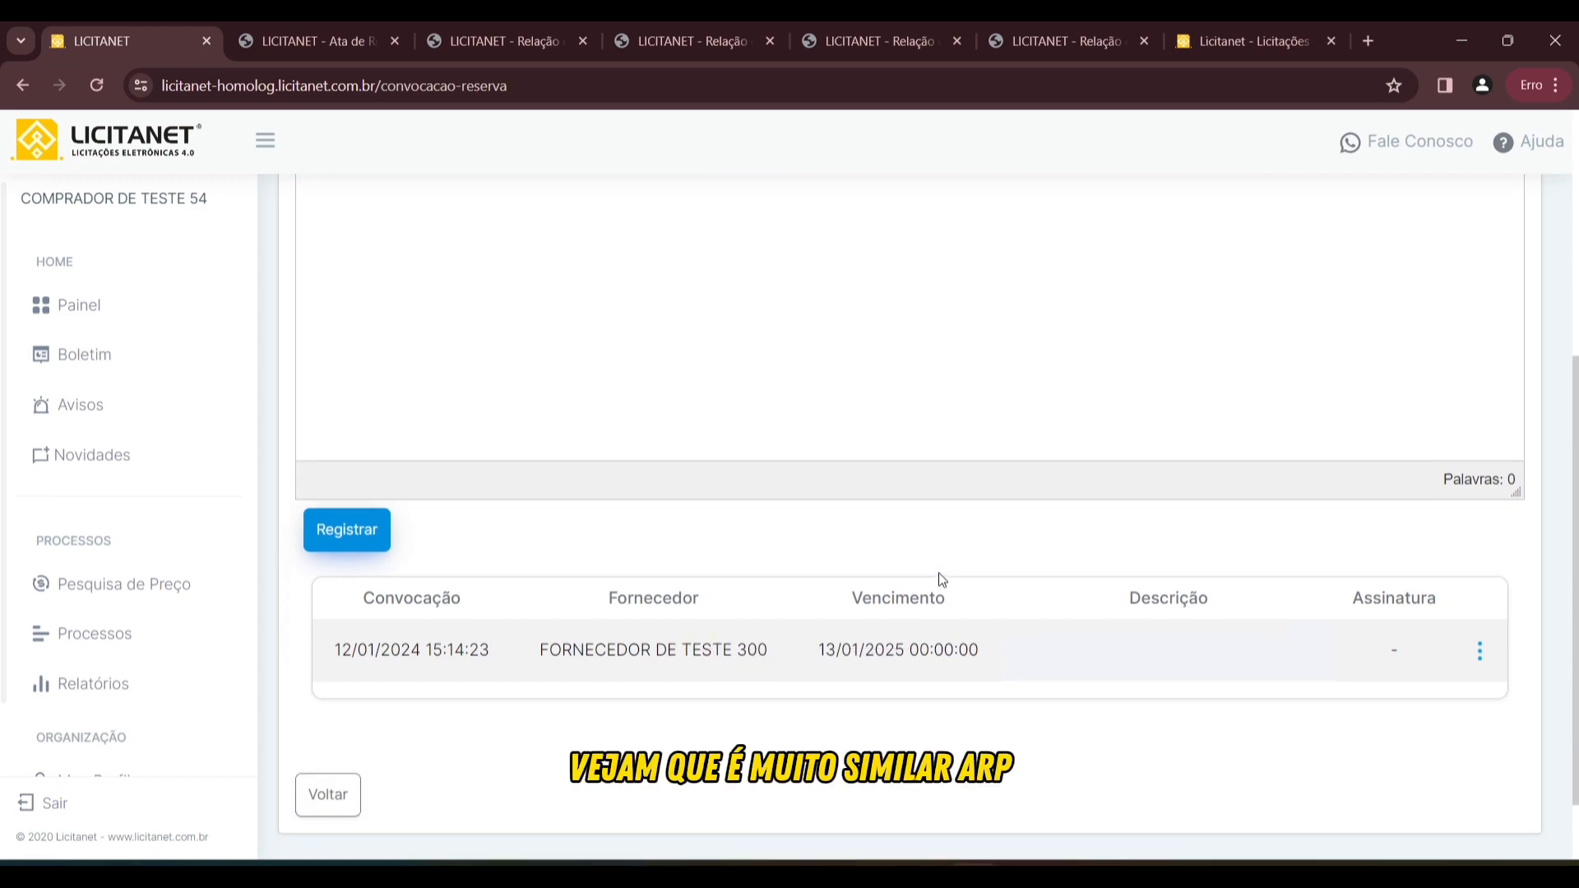
scroll(939, 572, up, 3)
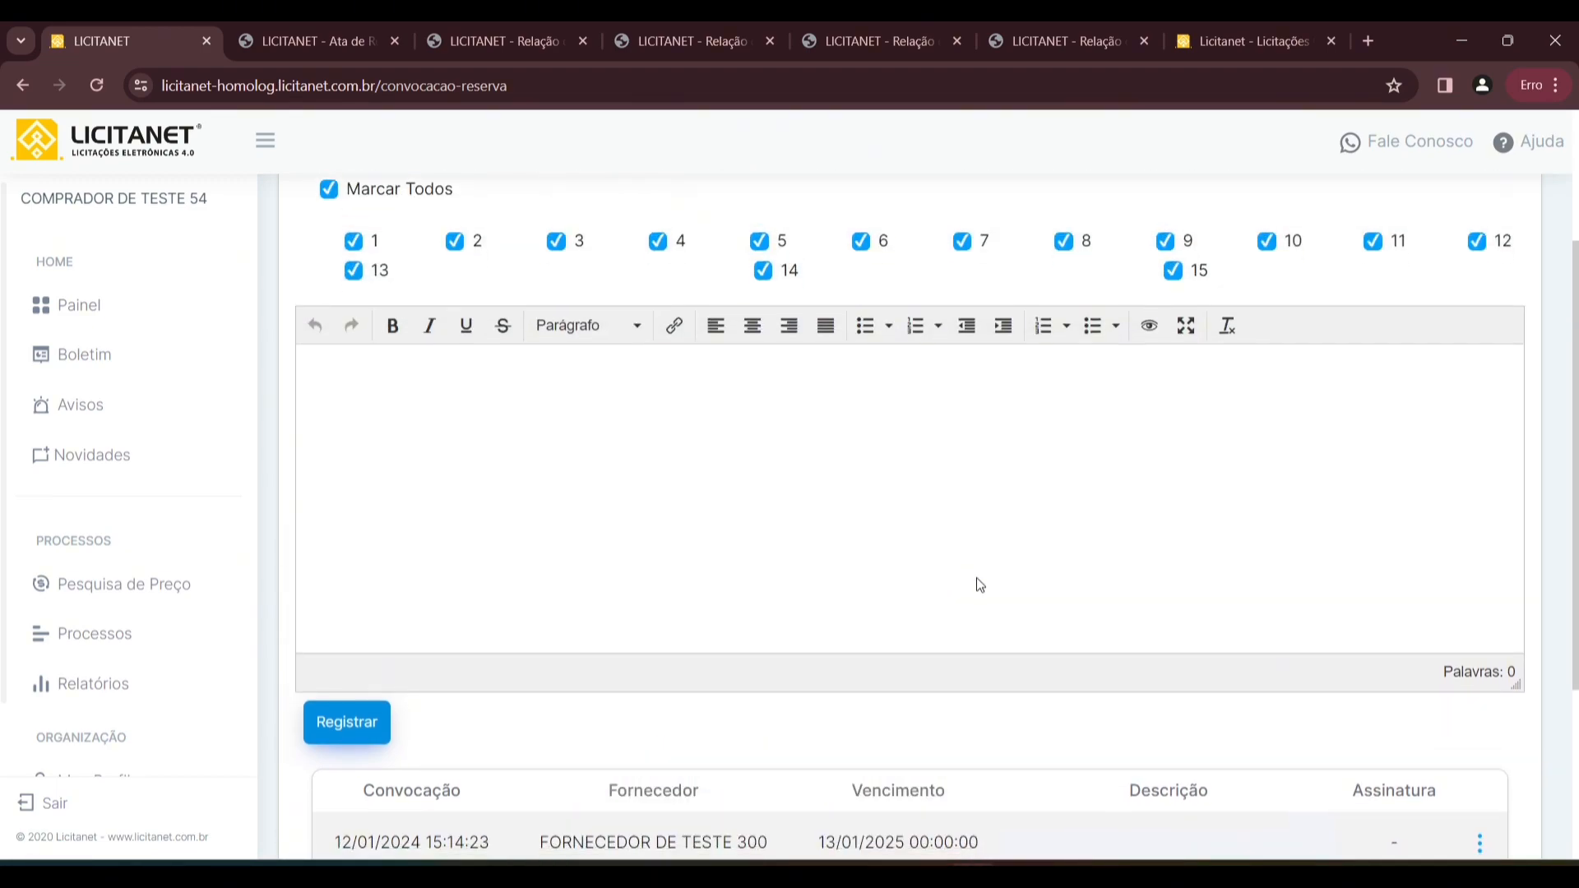
scroll(1012, 581, down, 3)
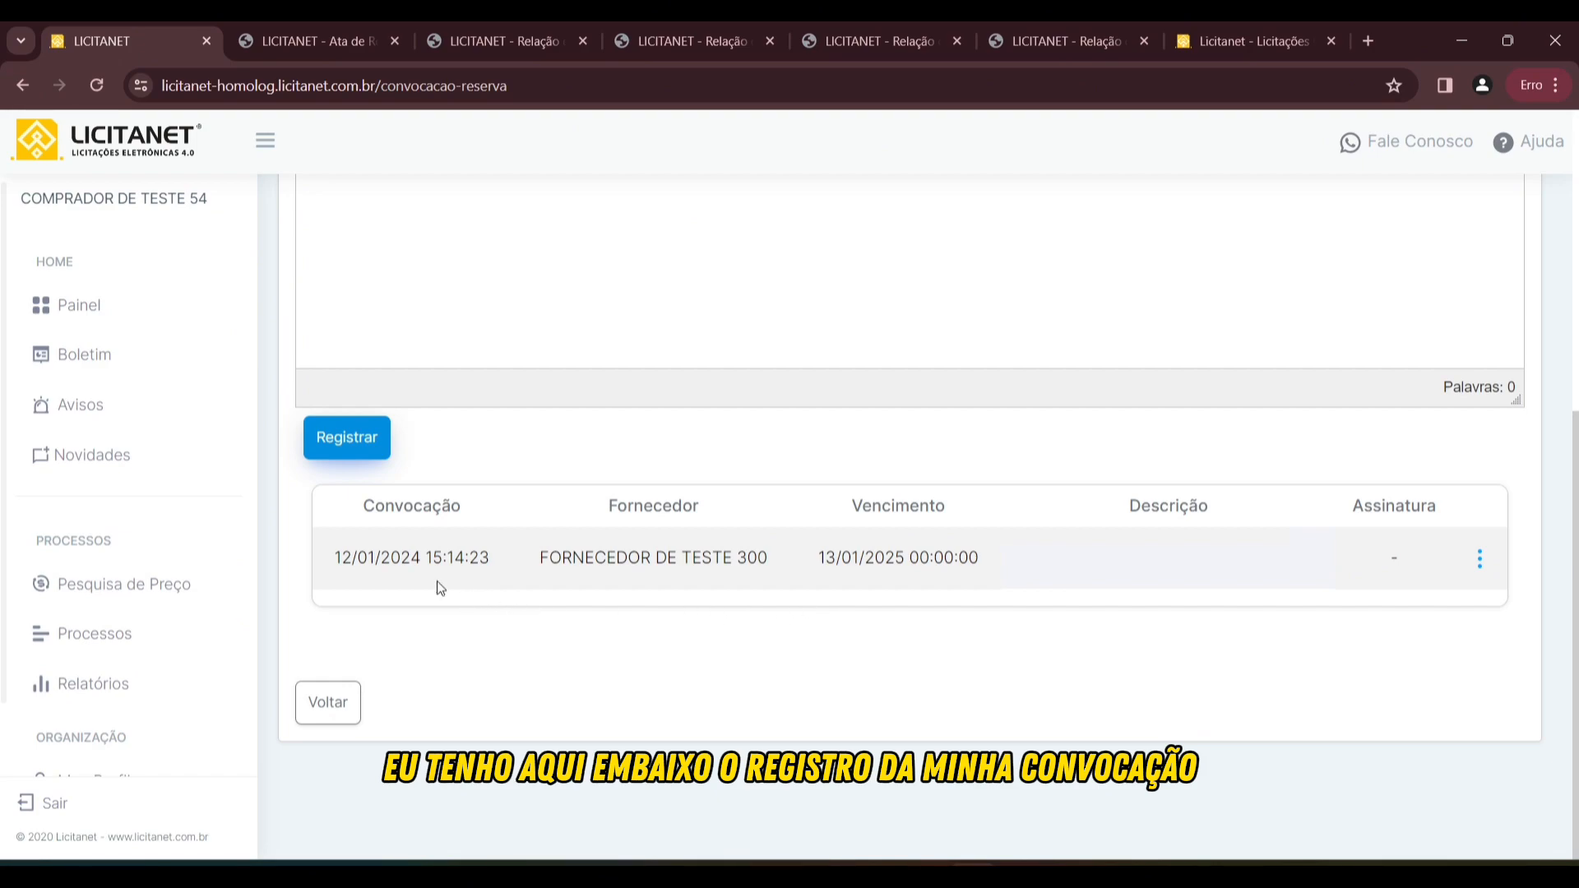
drag(329, 559, 999, 555)
click(992, 670)
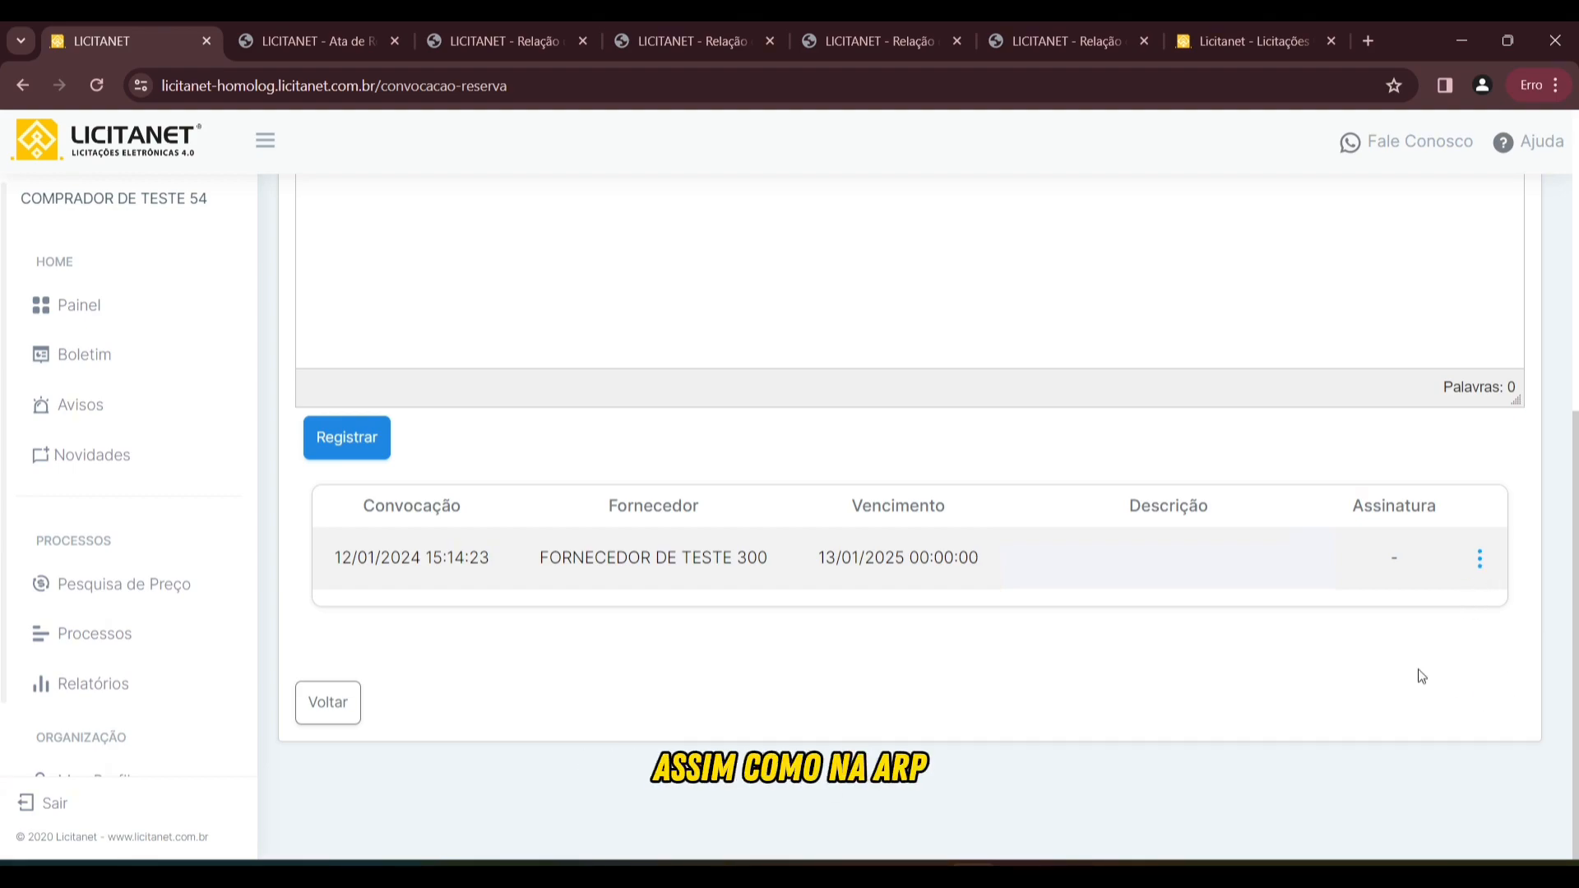
click(1482, 563)
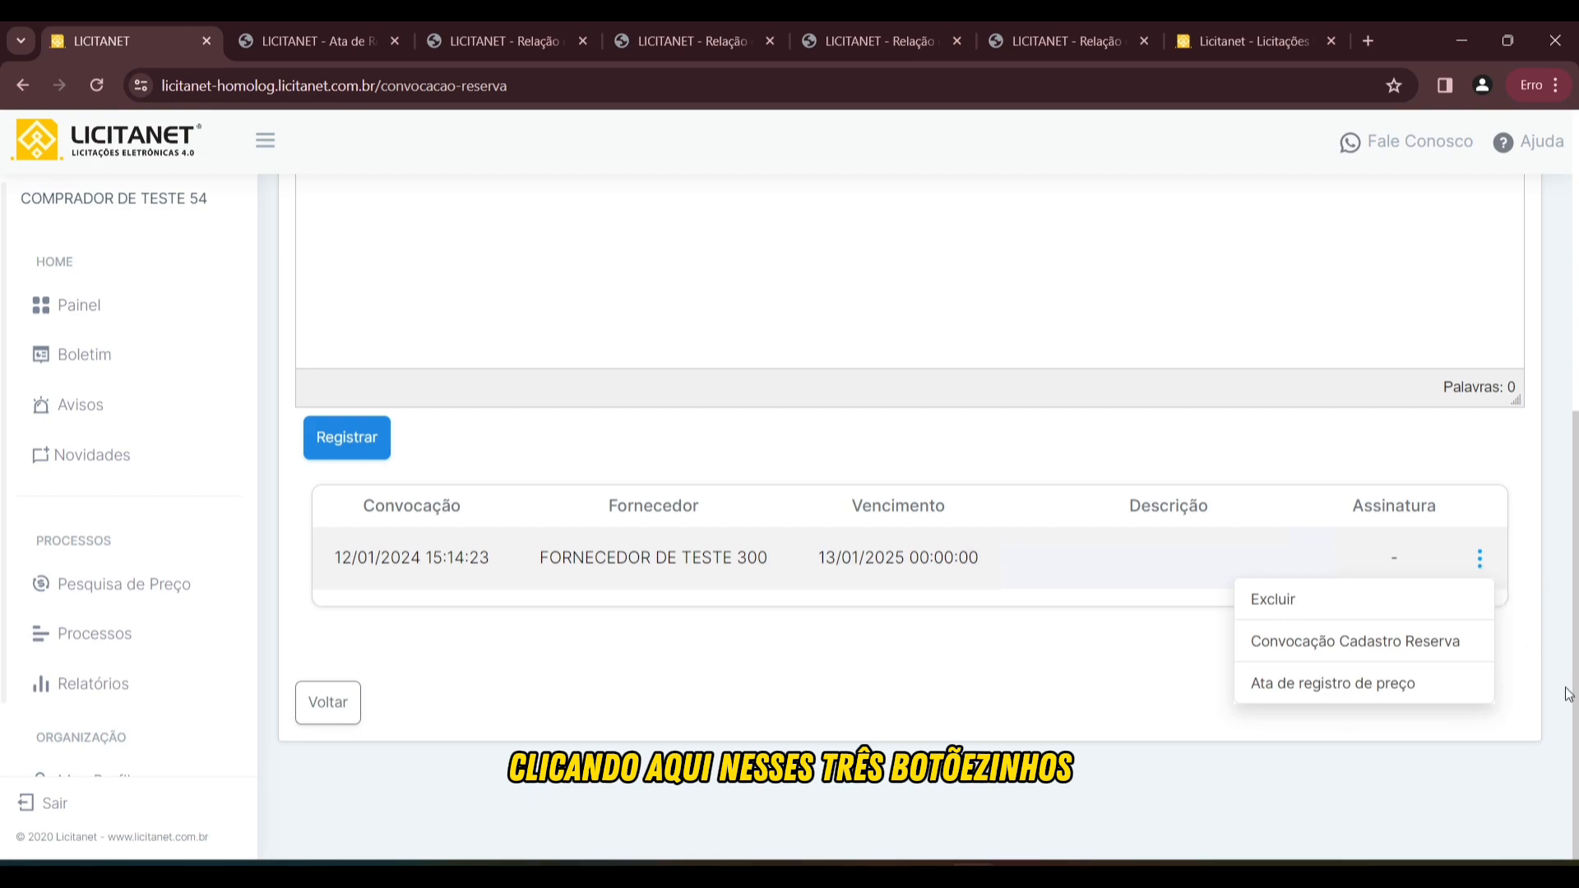
click(1390, 643)
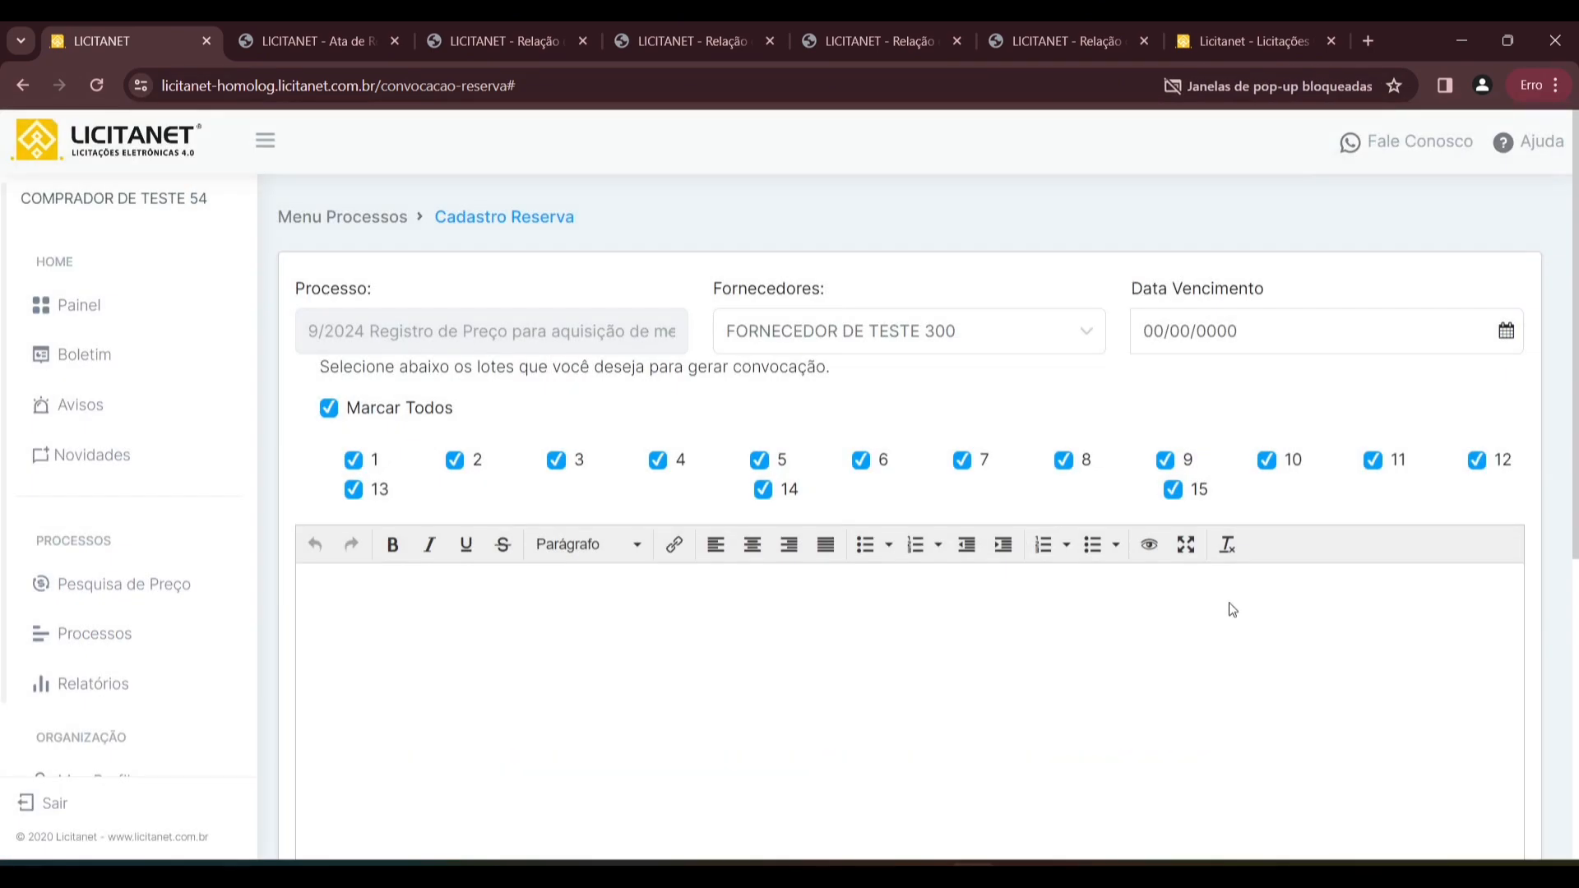
Always allow pop-ups and redirects from the Licitanet site in the browser.
click(1249, 87)
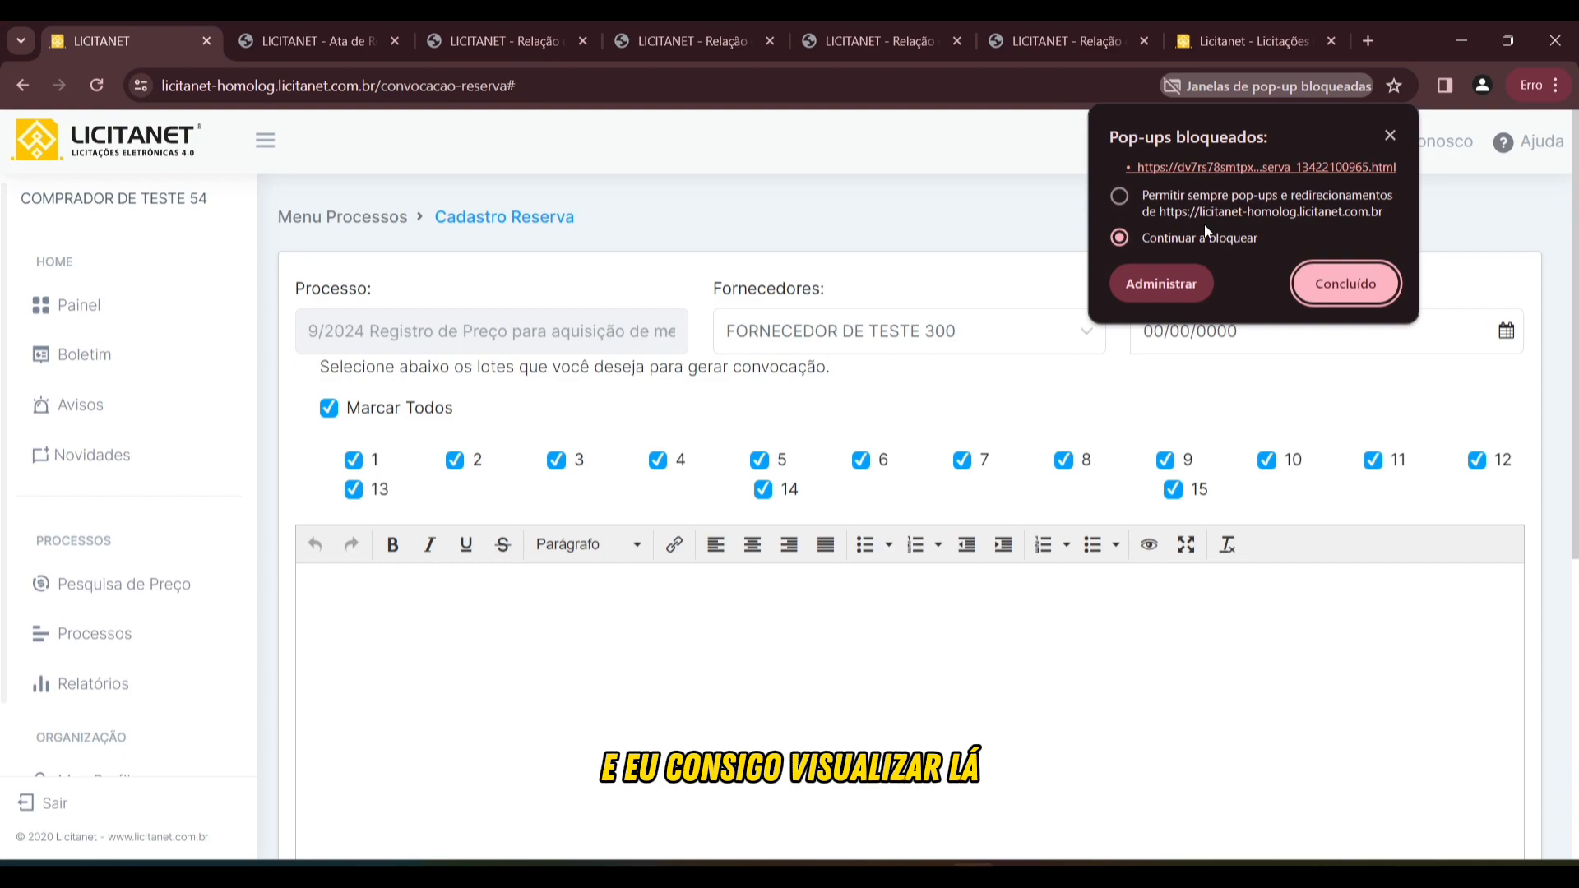
click(1171, 206)
click(1346, 283)
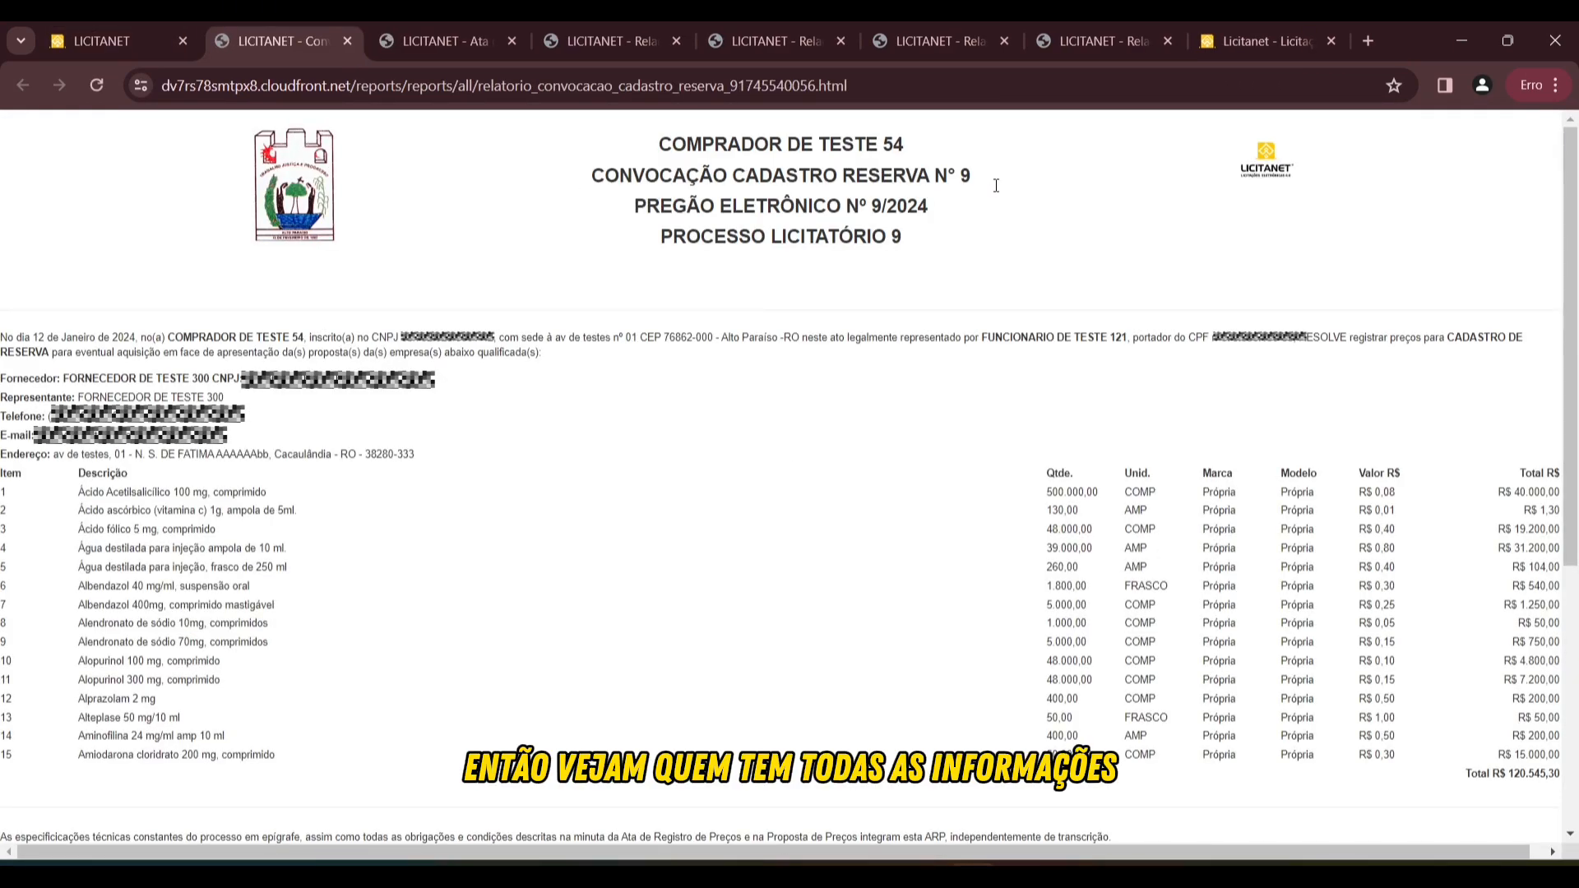
Examine the call-up document's title block, opening paragraph on the buyer and its representative, and the supplier's details.
drag(686, 142, 943, 148)
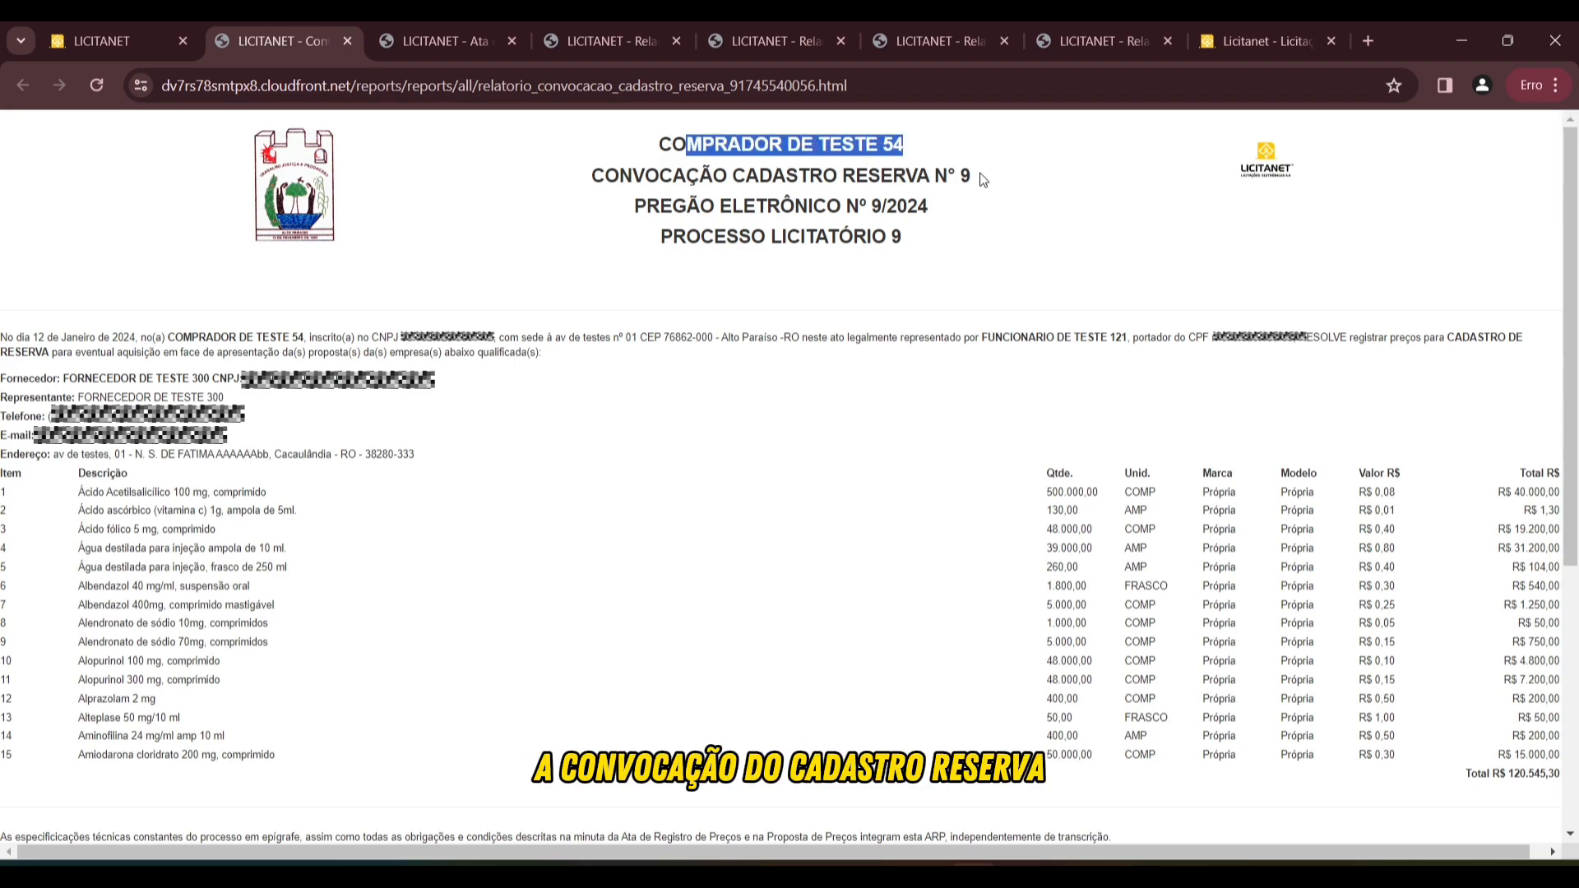
drag(979, 177, 868, 176)
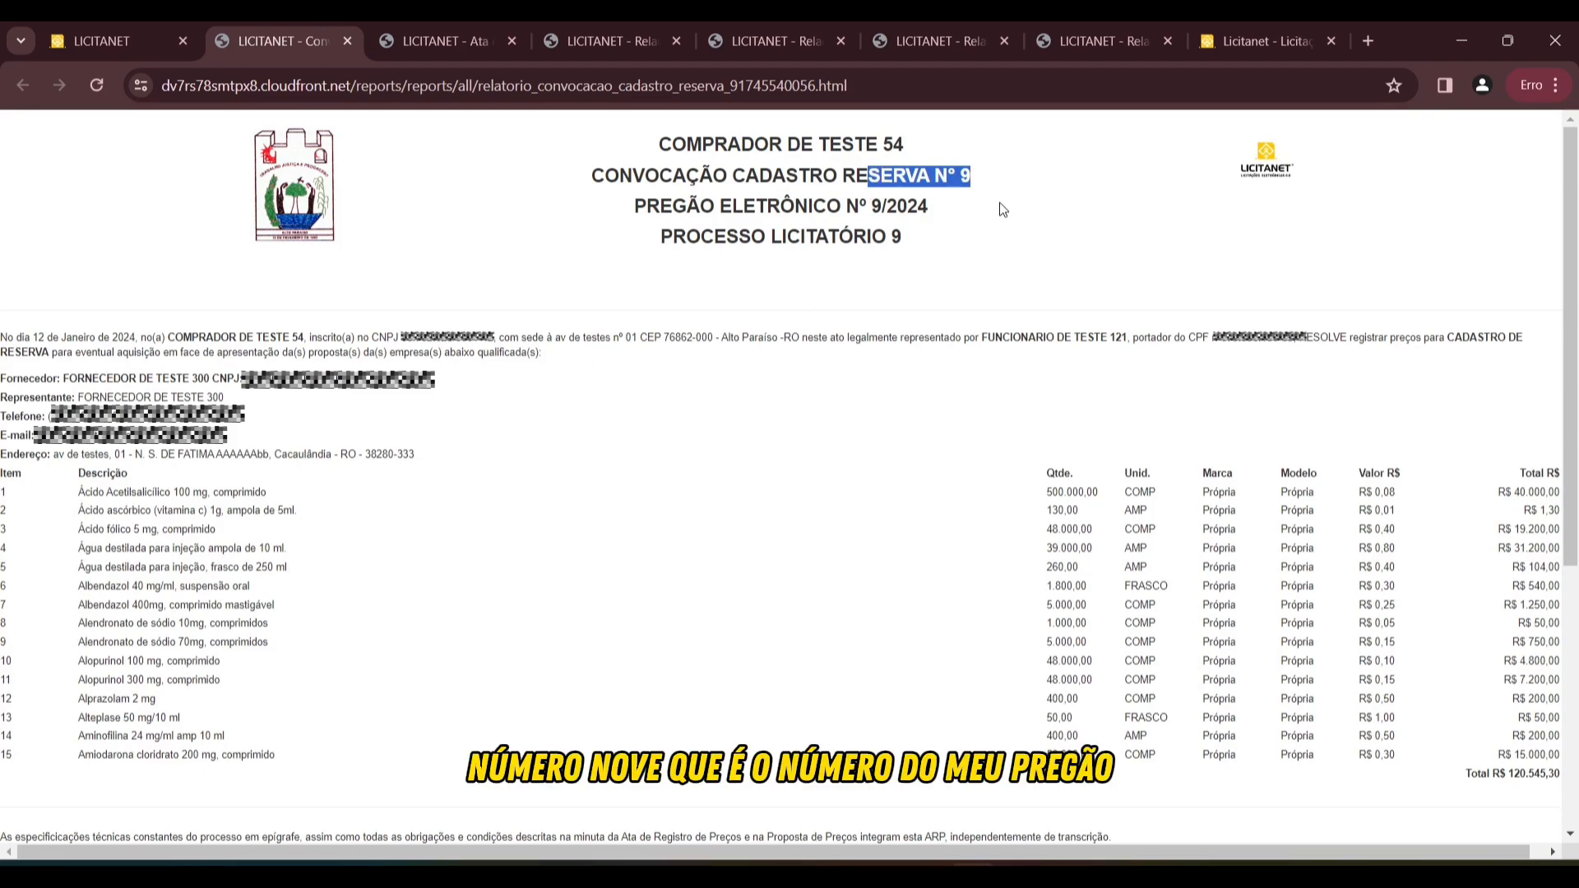
drag(956, 218, 804, 207)
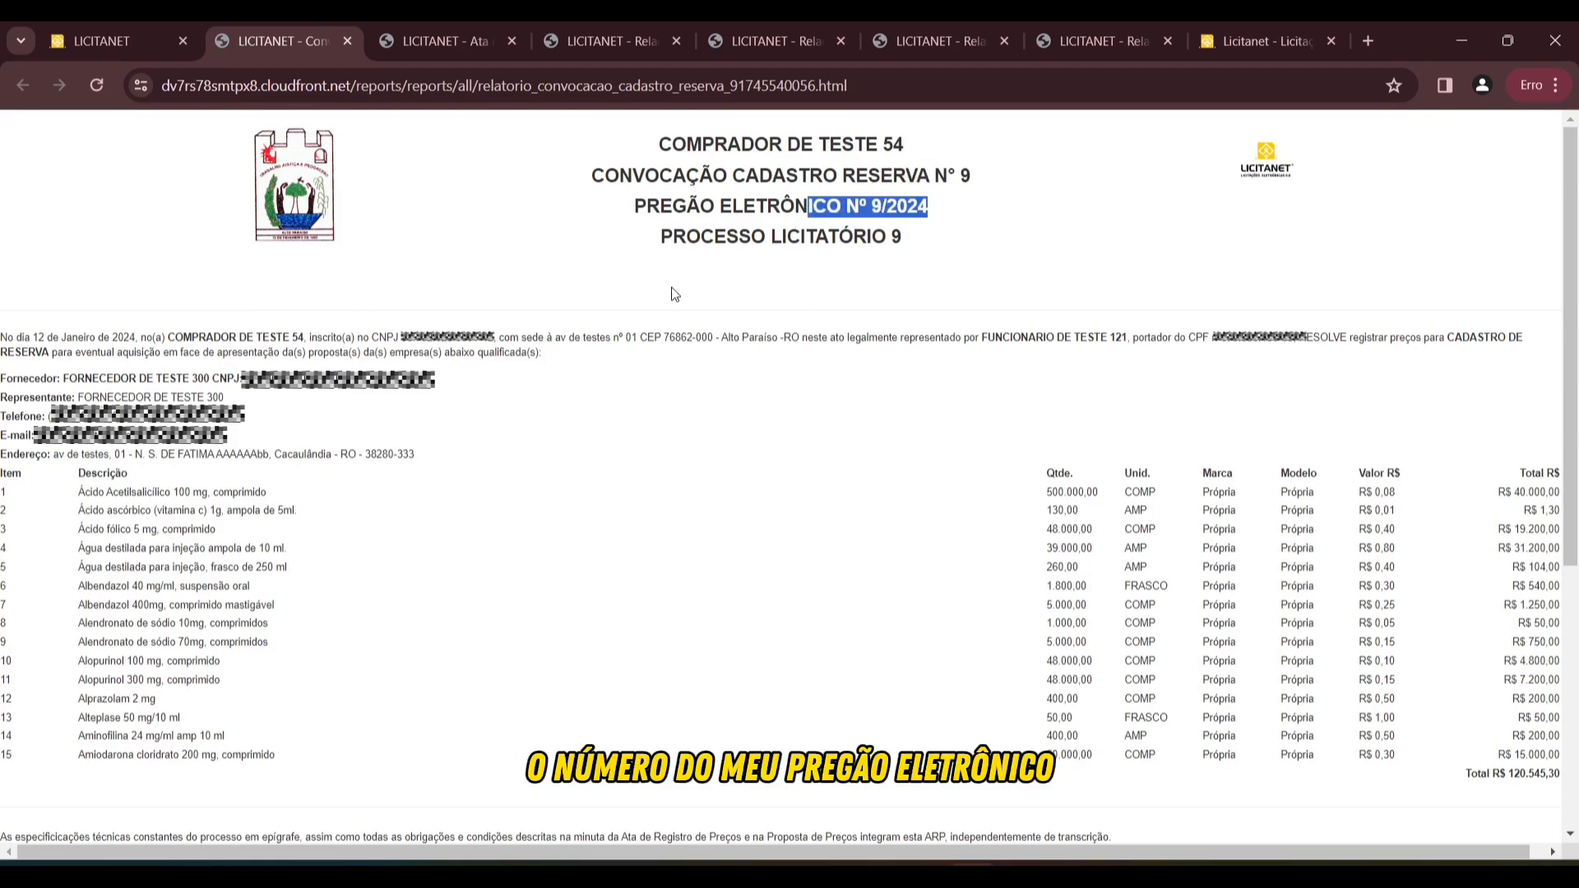
drag(954, 245, 782, 238)
click(990, 263)
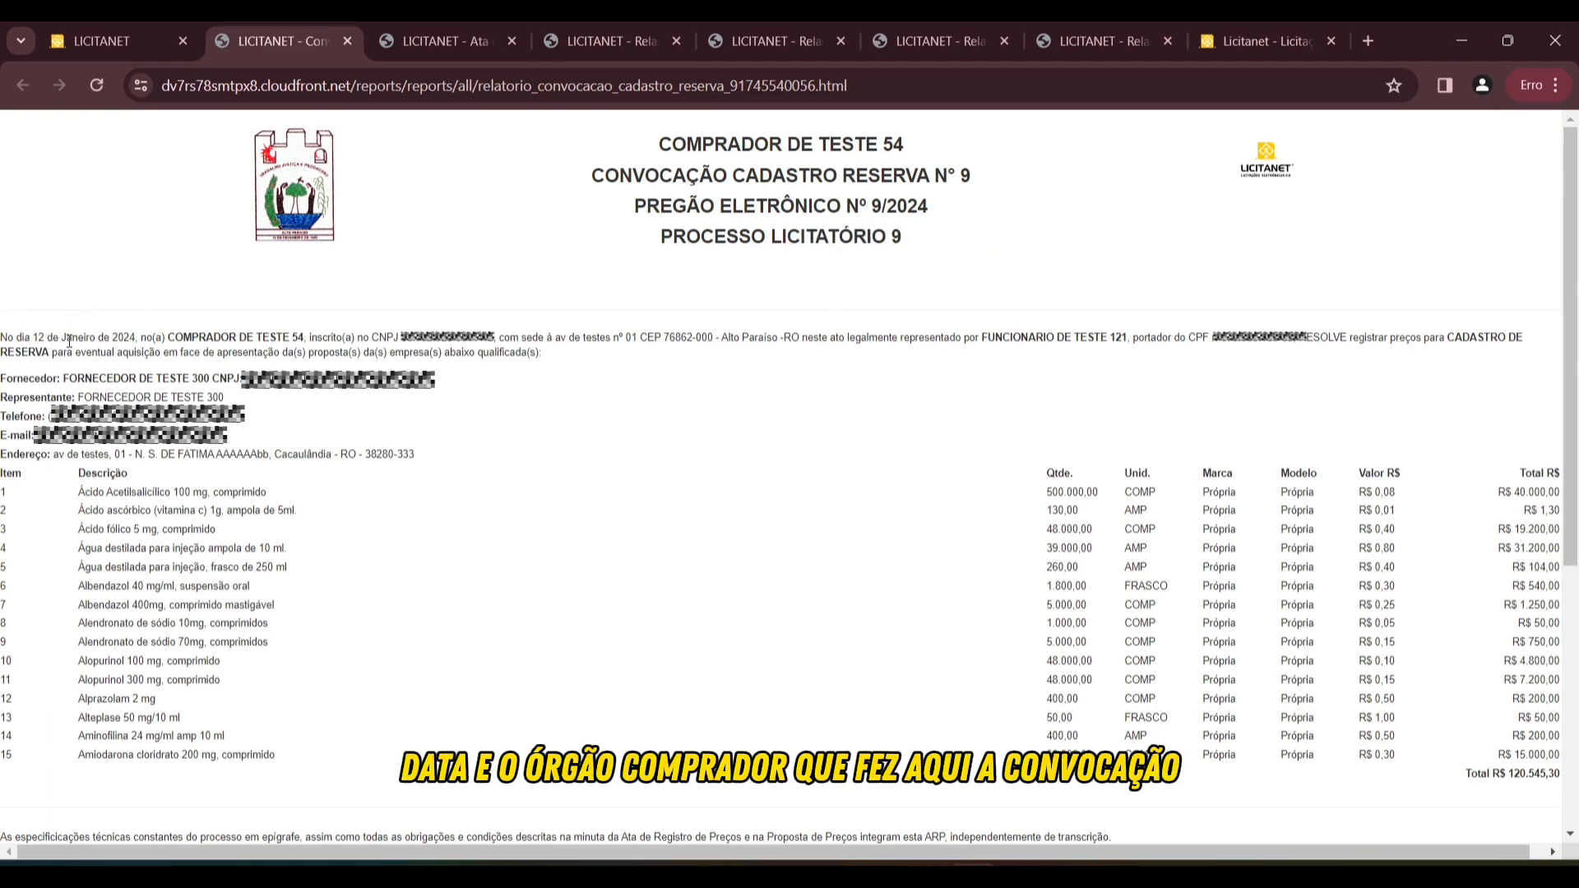
drag(181, 337, 288, 327)
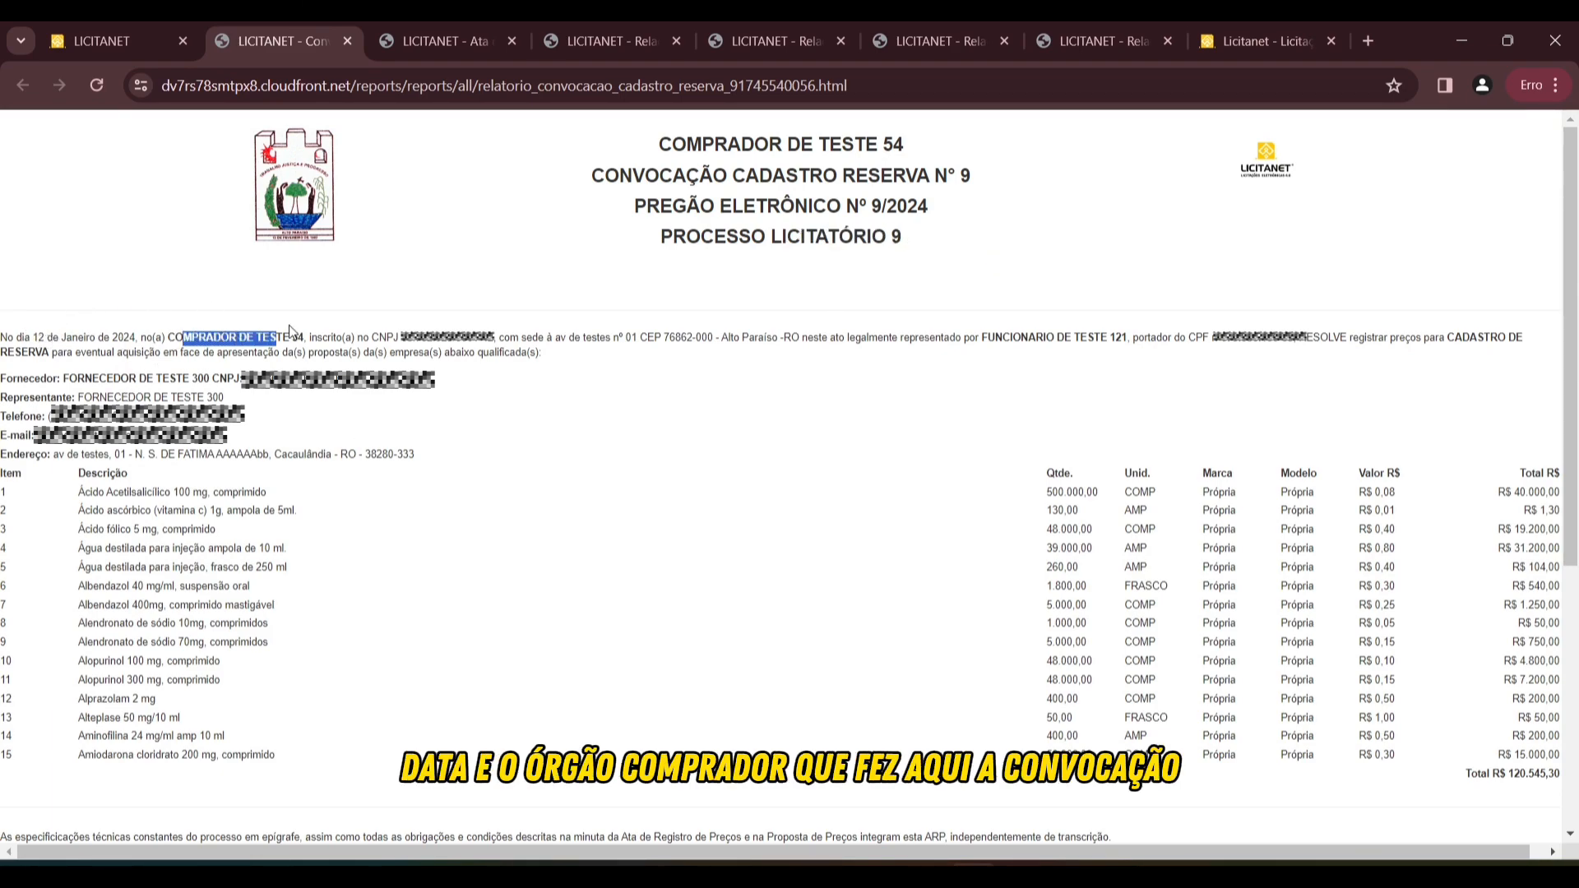
drag(397, 329, 451, 327)
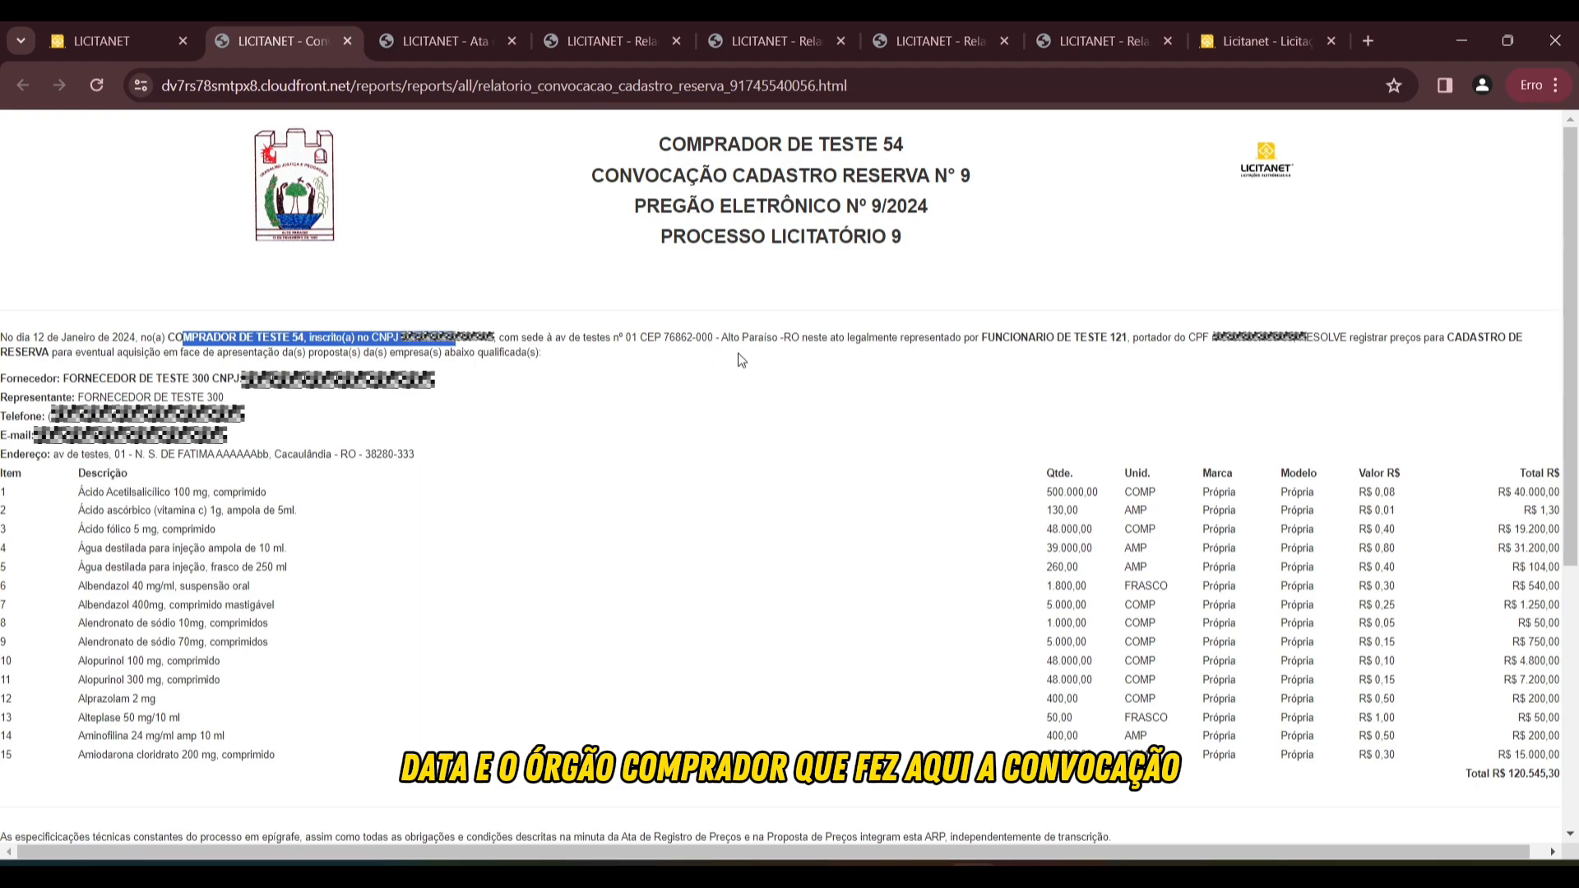
drag(982, 337, 1168, 337)
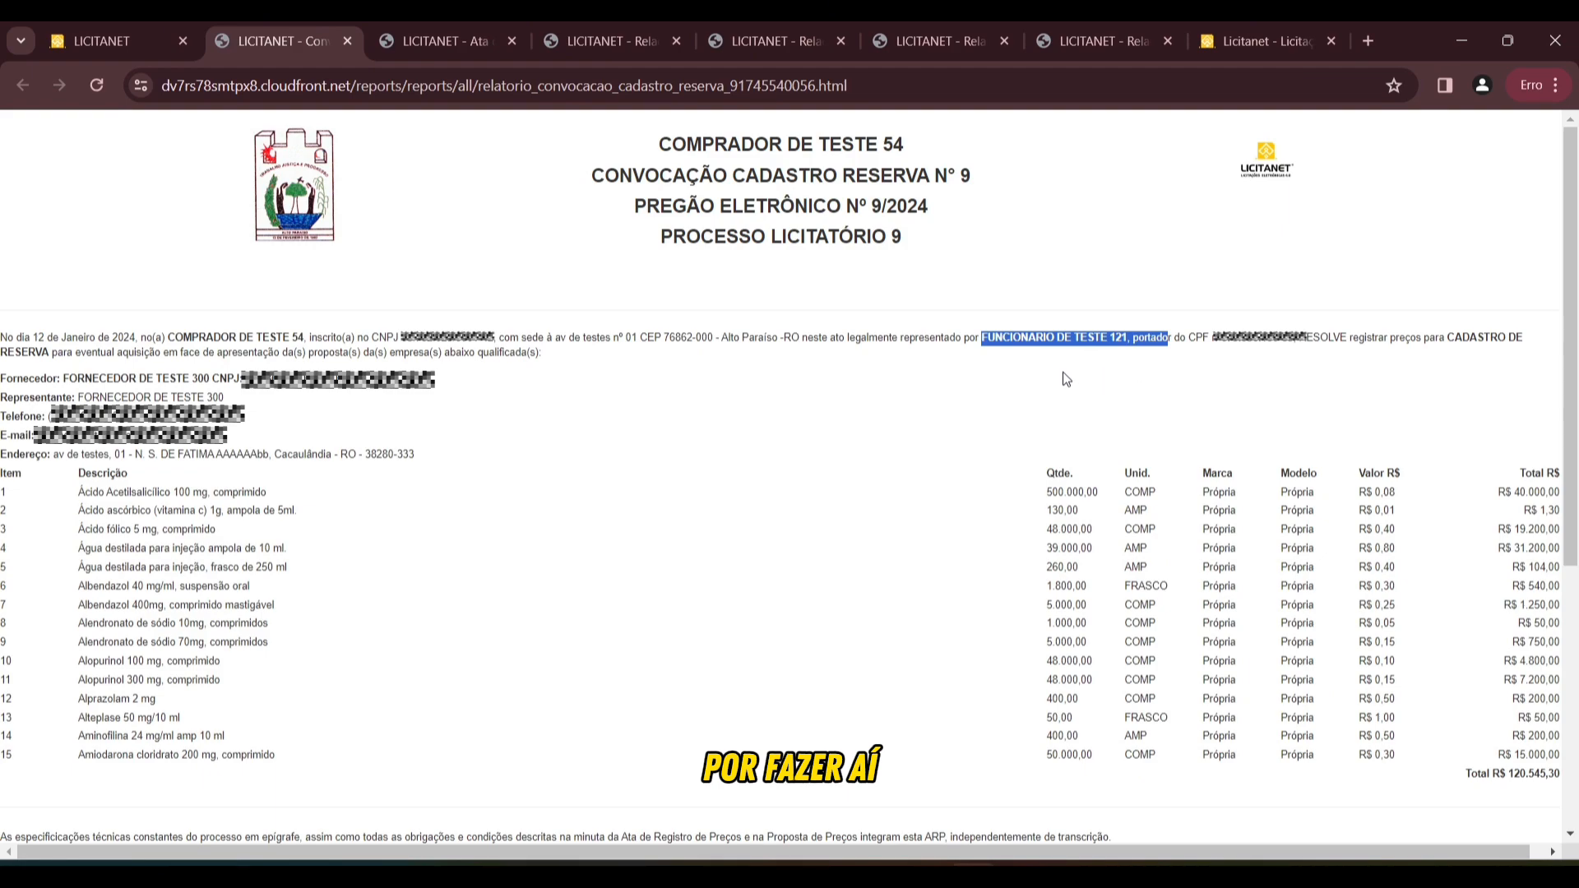
click(976, 364)
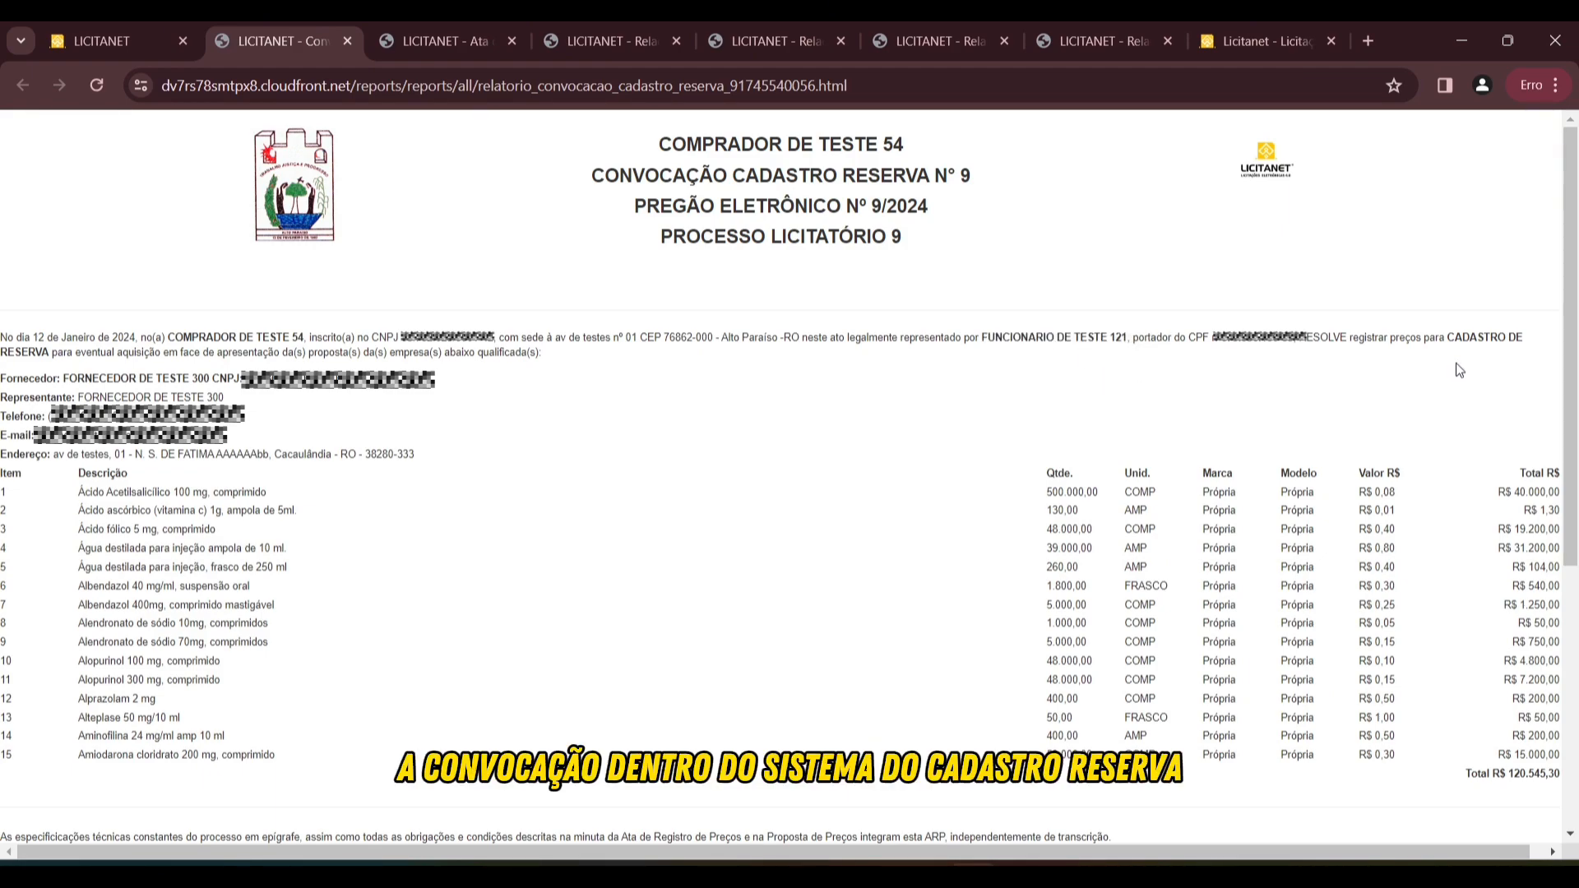
drag(62, 378, 242, 380)
drag(91, 397, 212, 396)
drag(35, 416, 340, 455)
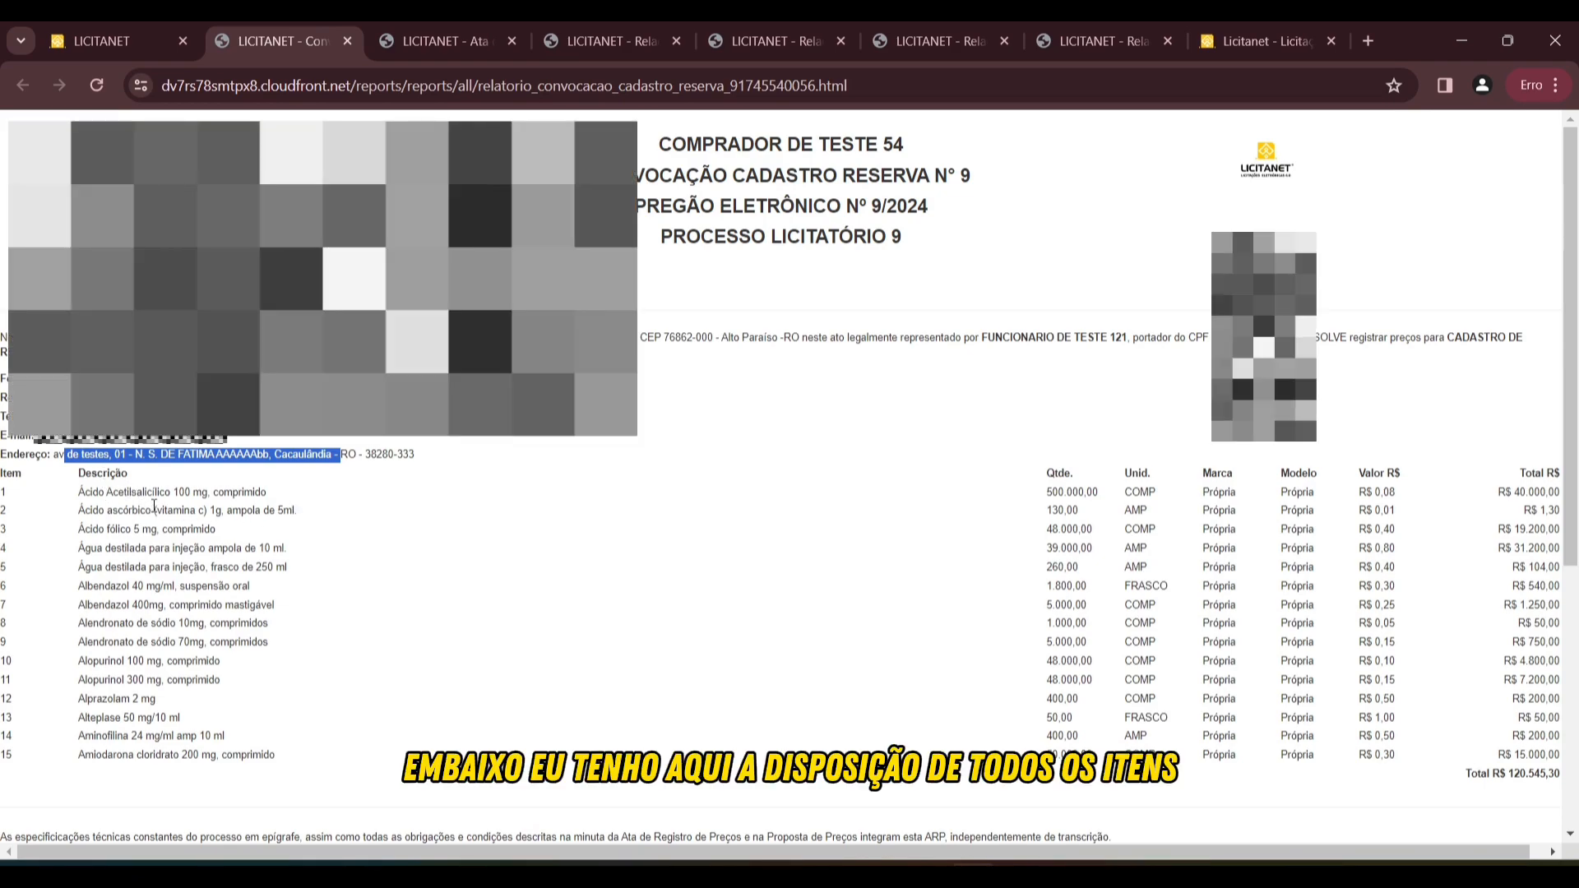
Review the call-up document's item list, validity and signature fields, and open its print preview without printing.
scroll(152, 506, down, 3)
scroll(156, 508, down, 1)
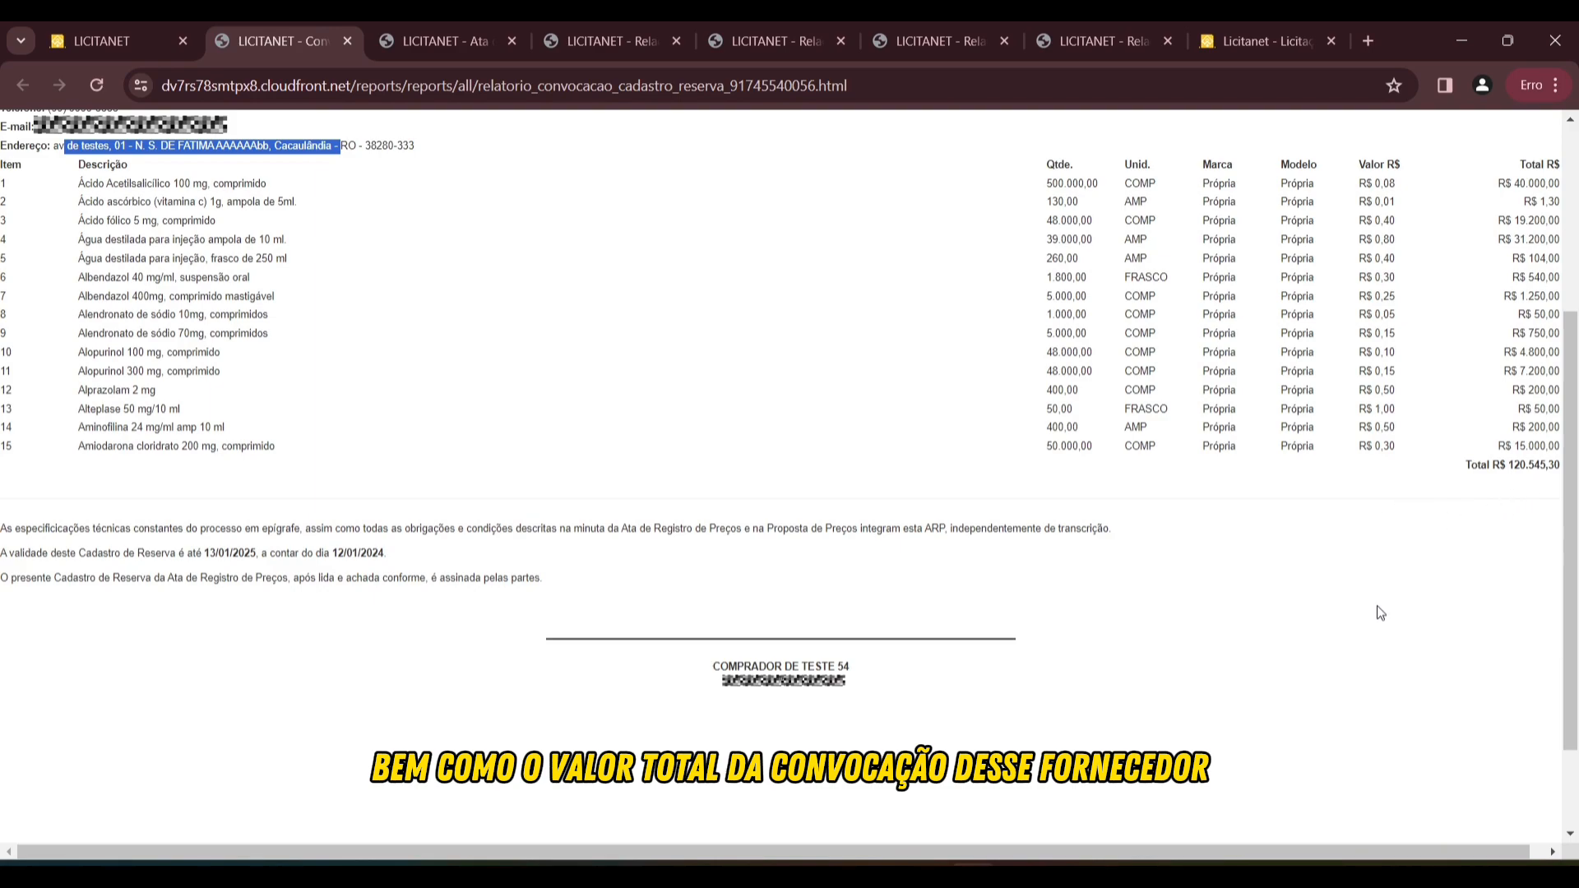
scroll(734, 571, down, 2)
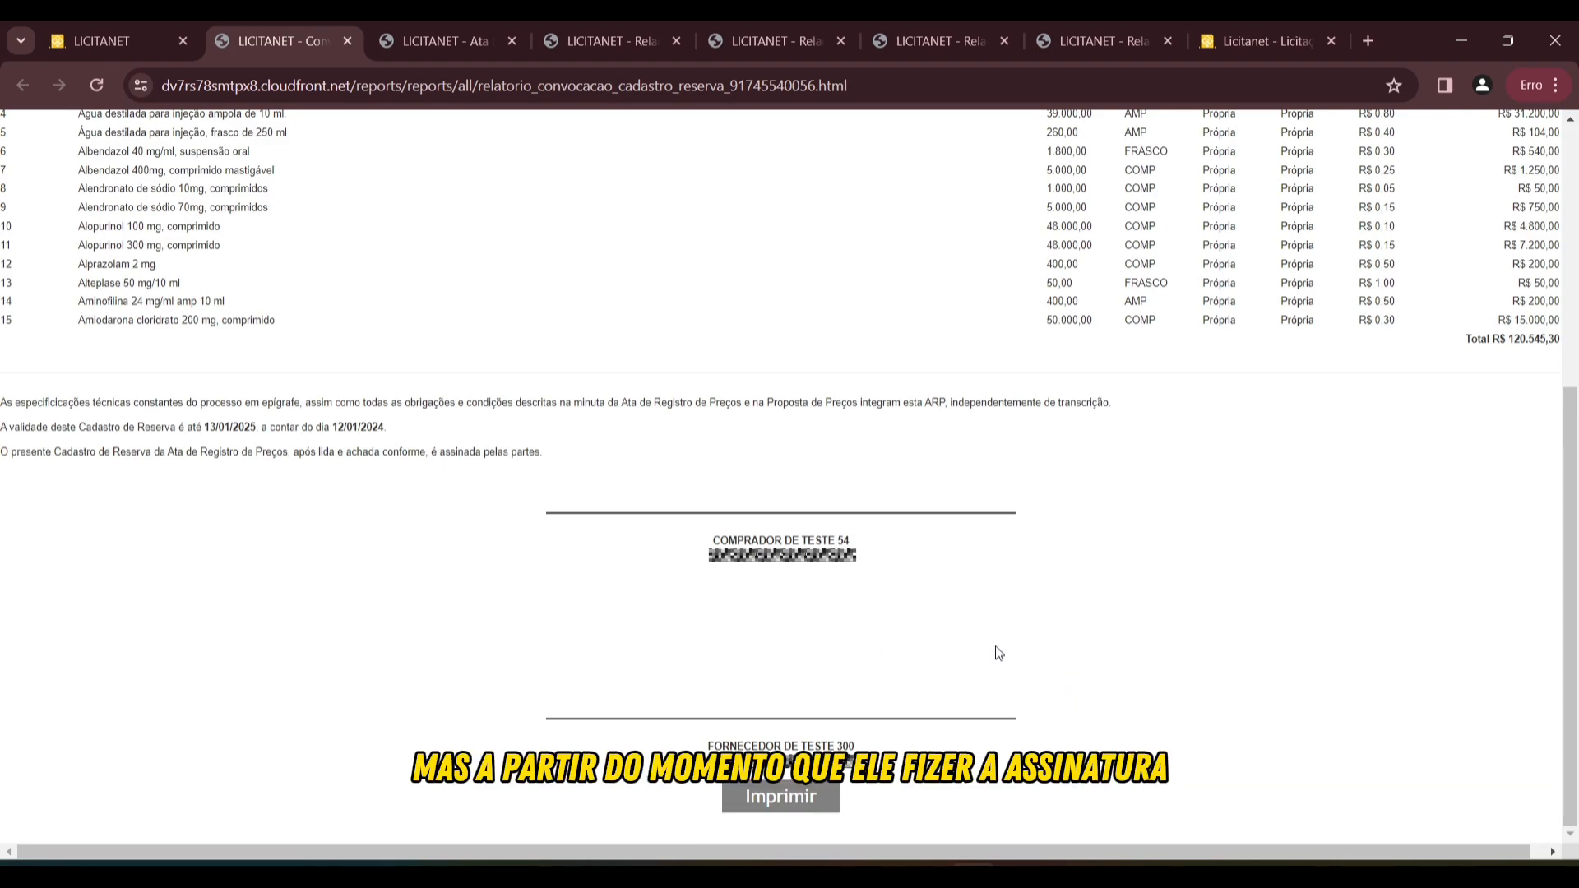
click(800, 798)
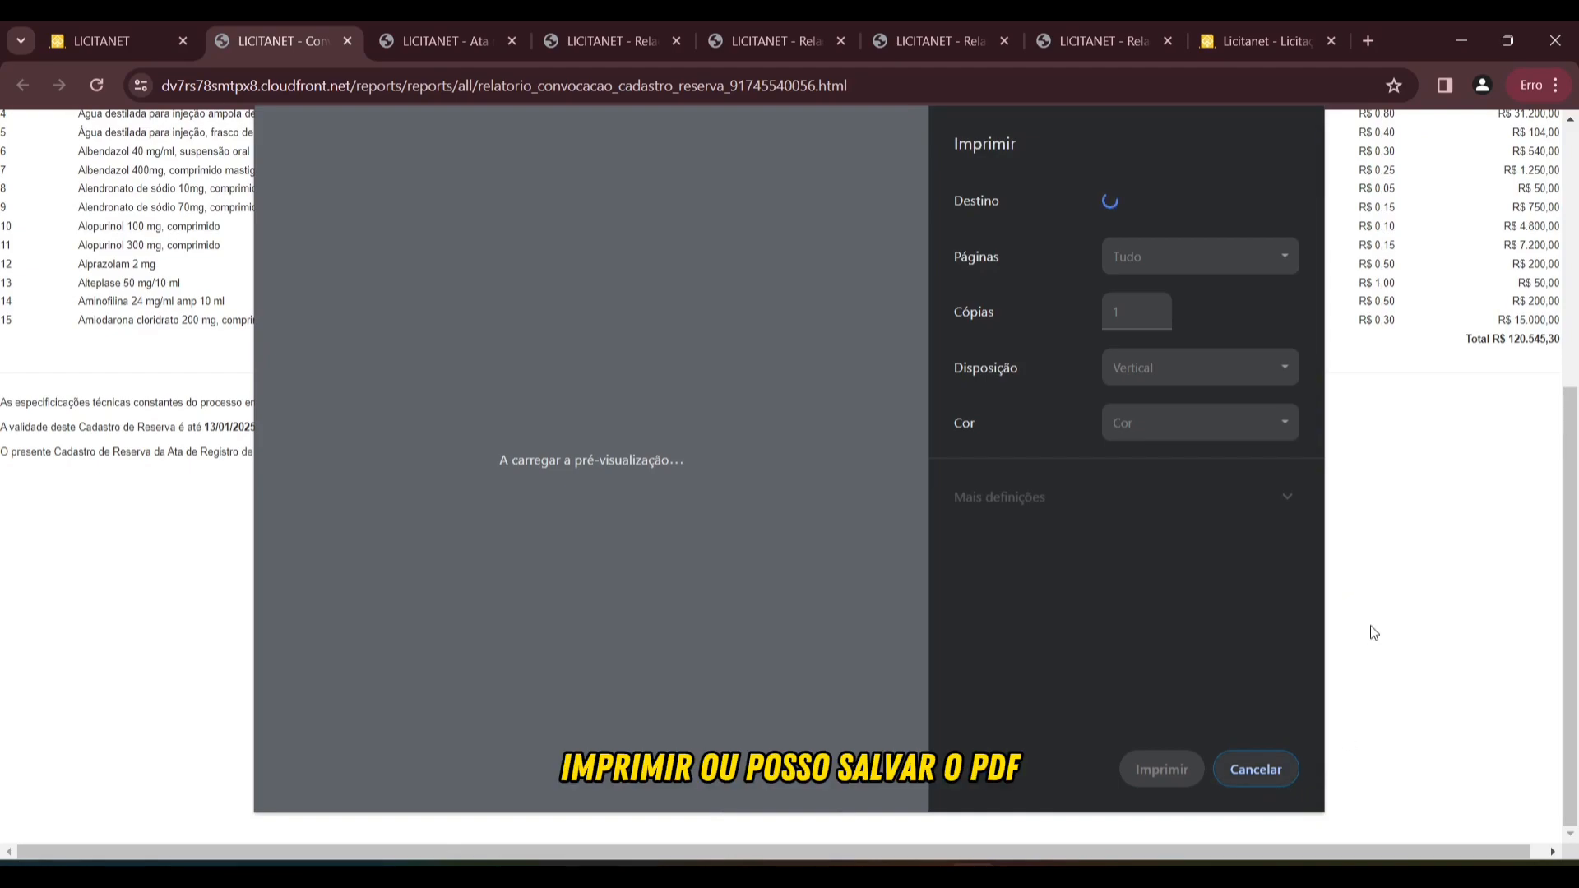
click(1256, 770)
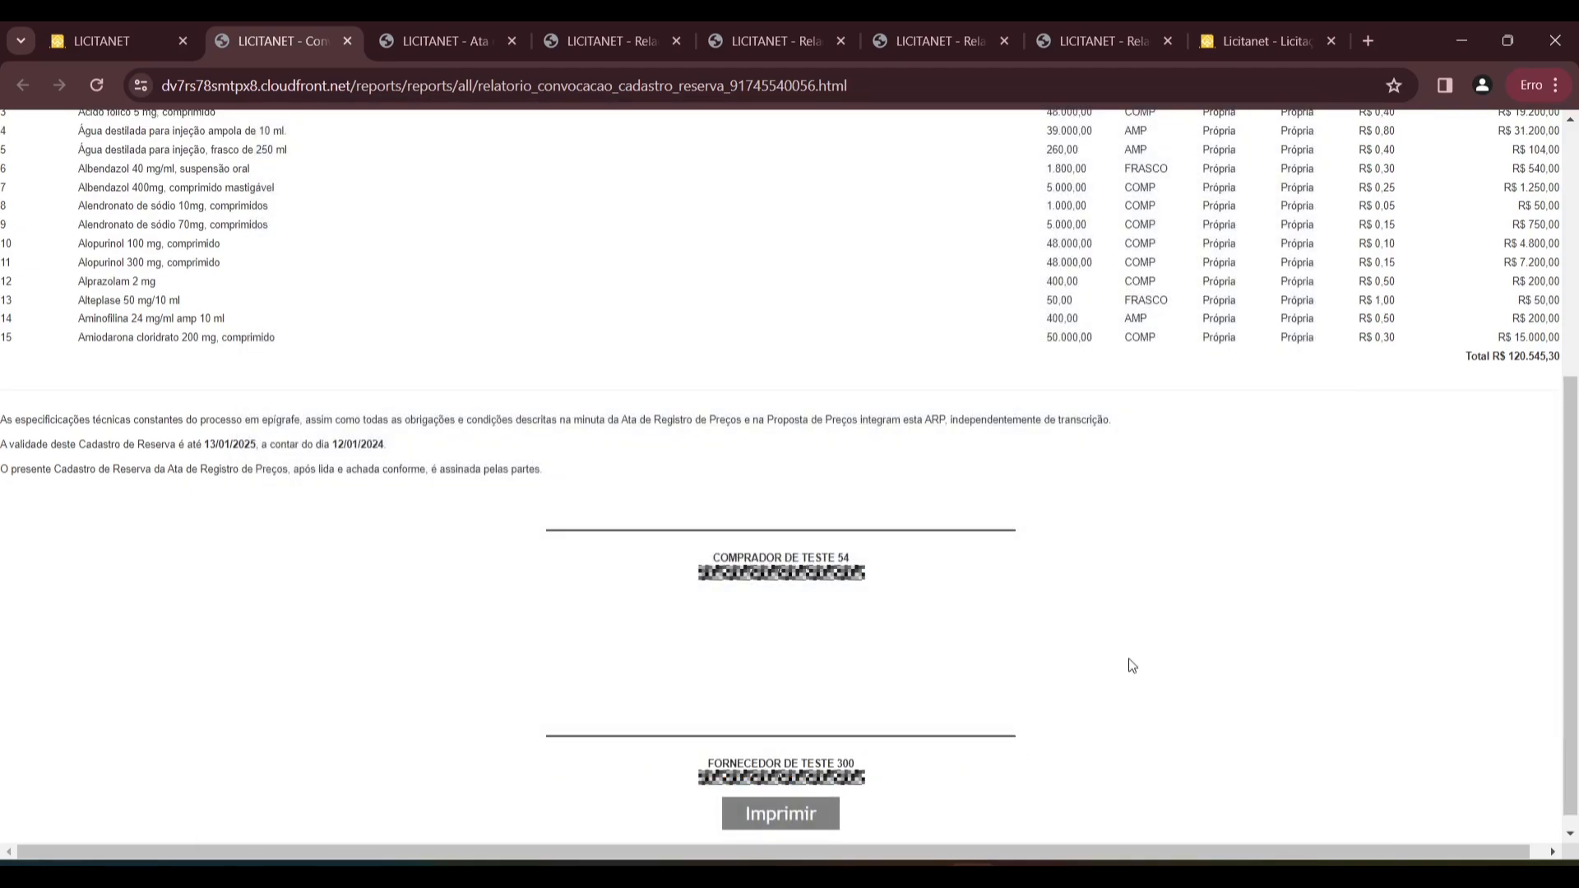
Return to the Cadastro Reserva page and open the registered call-up's Ata de registro de preço document.
click(148, 40)
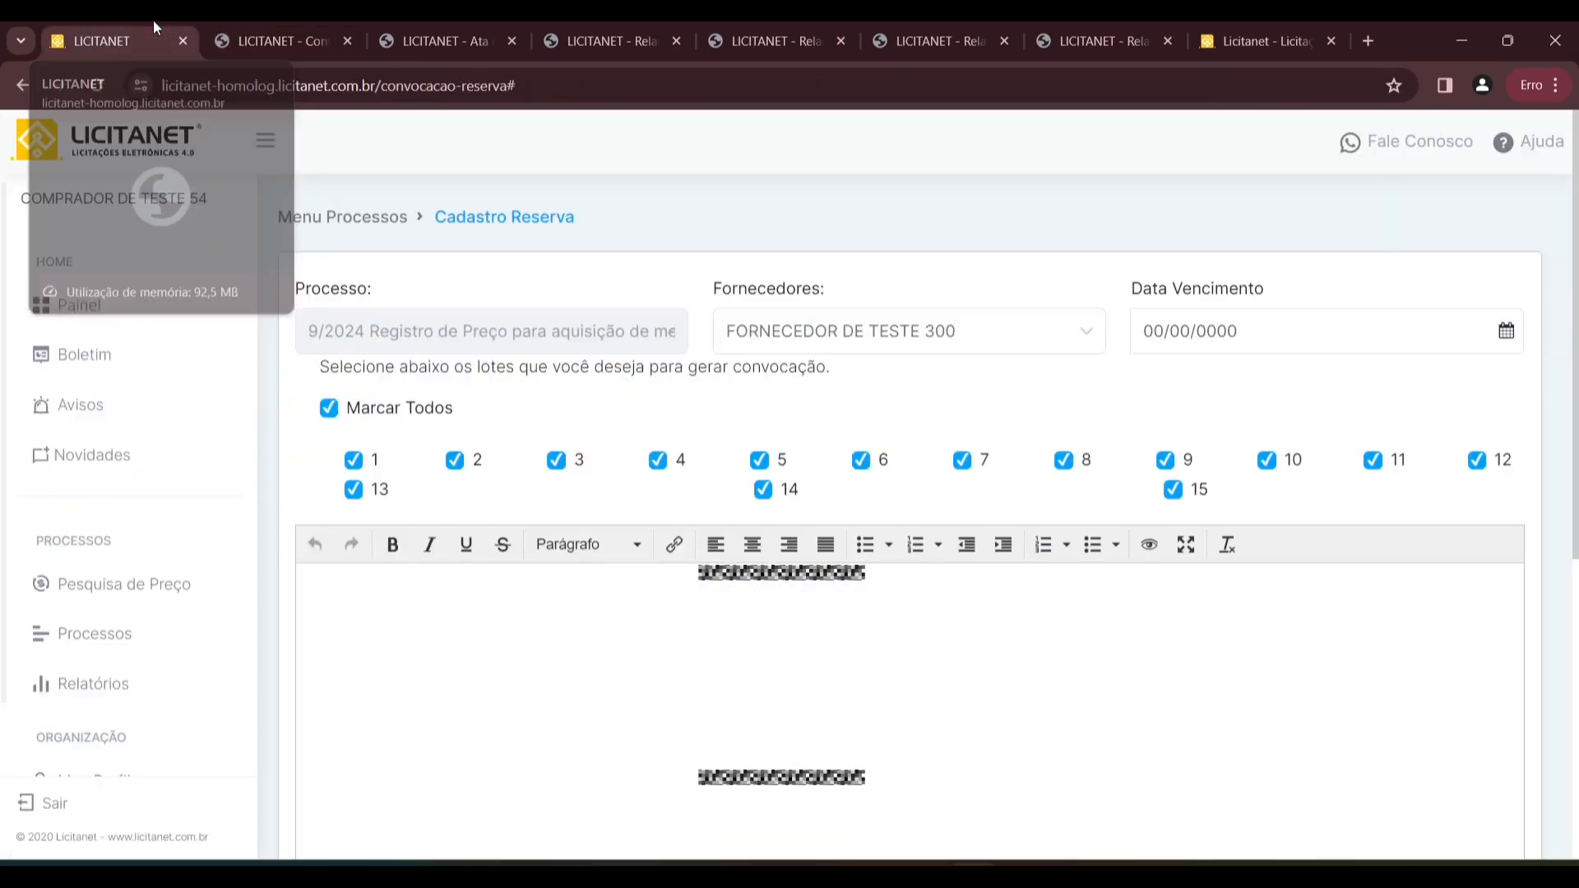
scroll(1326, 635, down, 5)
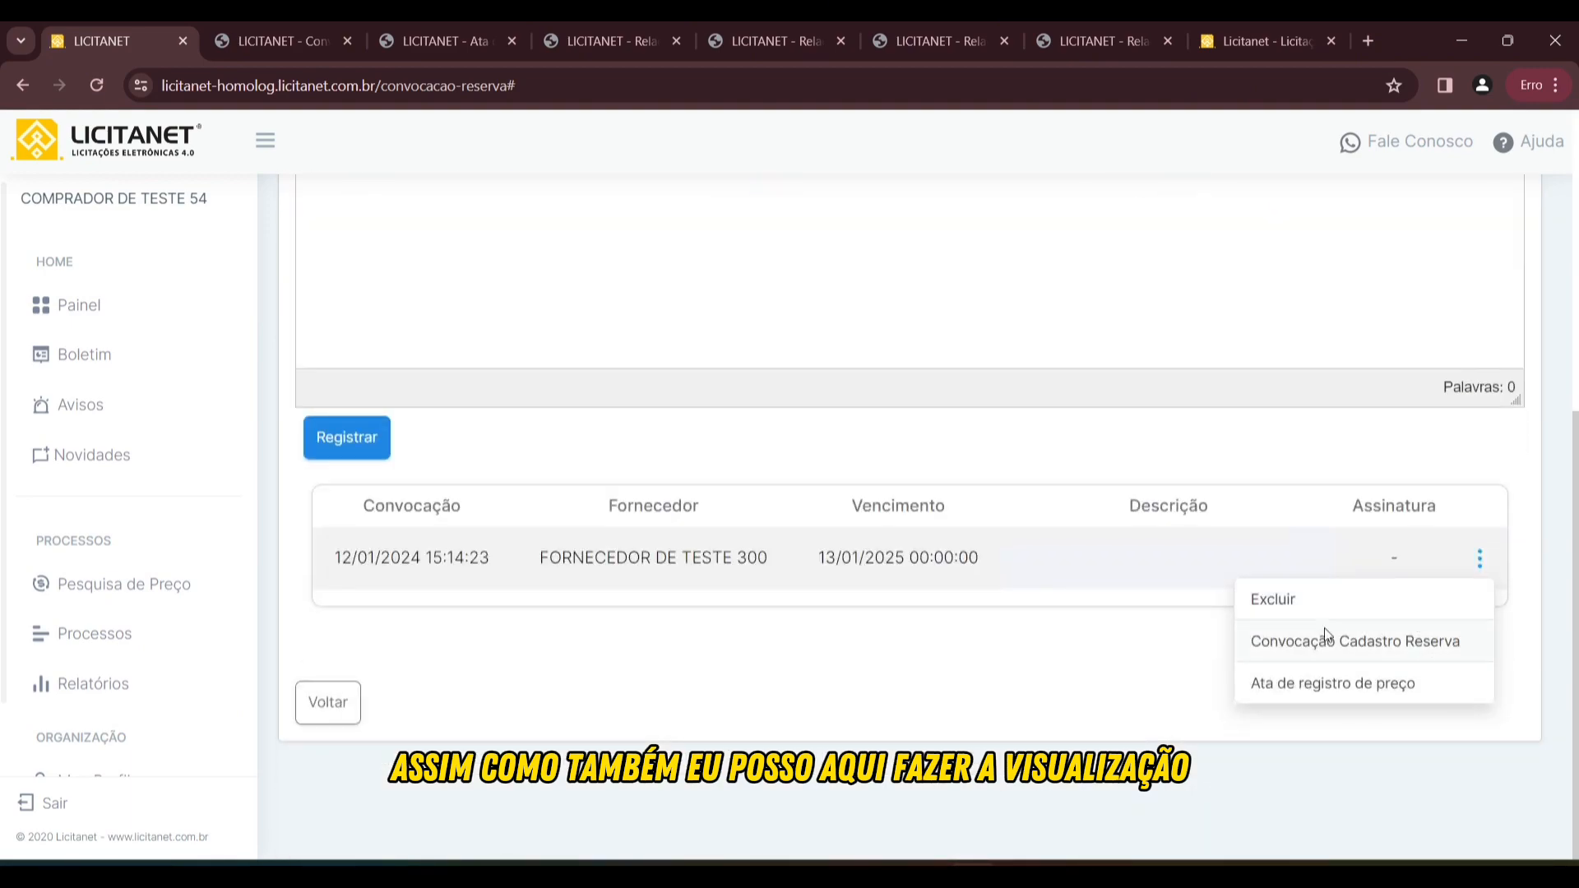
click(1318, 688)
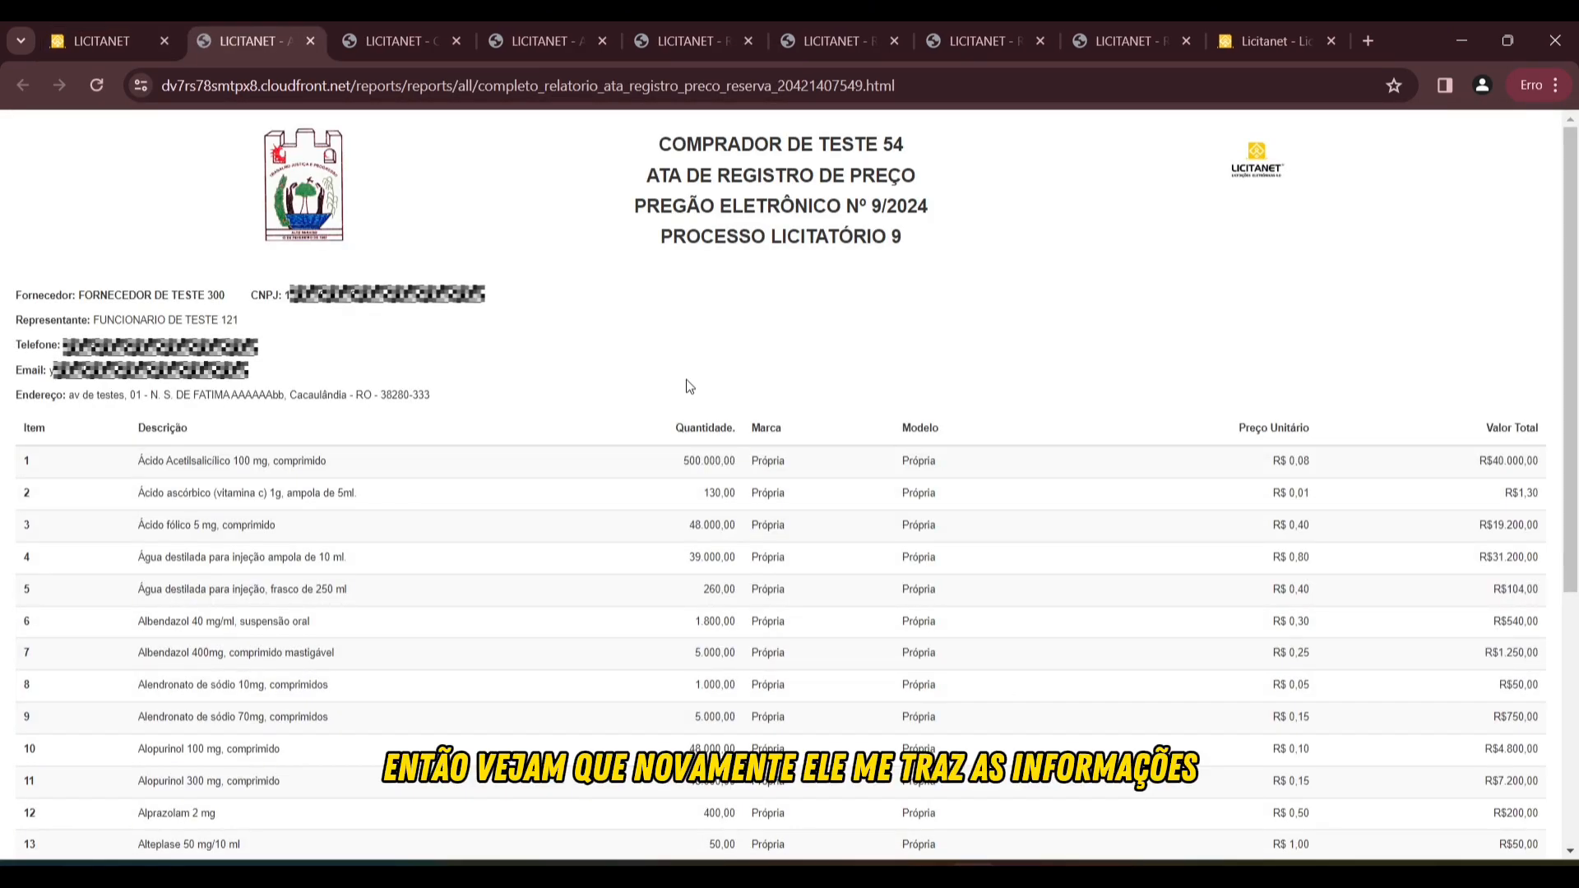
Examine the price registration record's title block and supplier details, including representative, contact data and address.
drag(668, 141, 853, 168)
drag(648, 174, 925, 186)
drag(642, 204, 929, 210)
drag(686, 238, 902, 240)
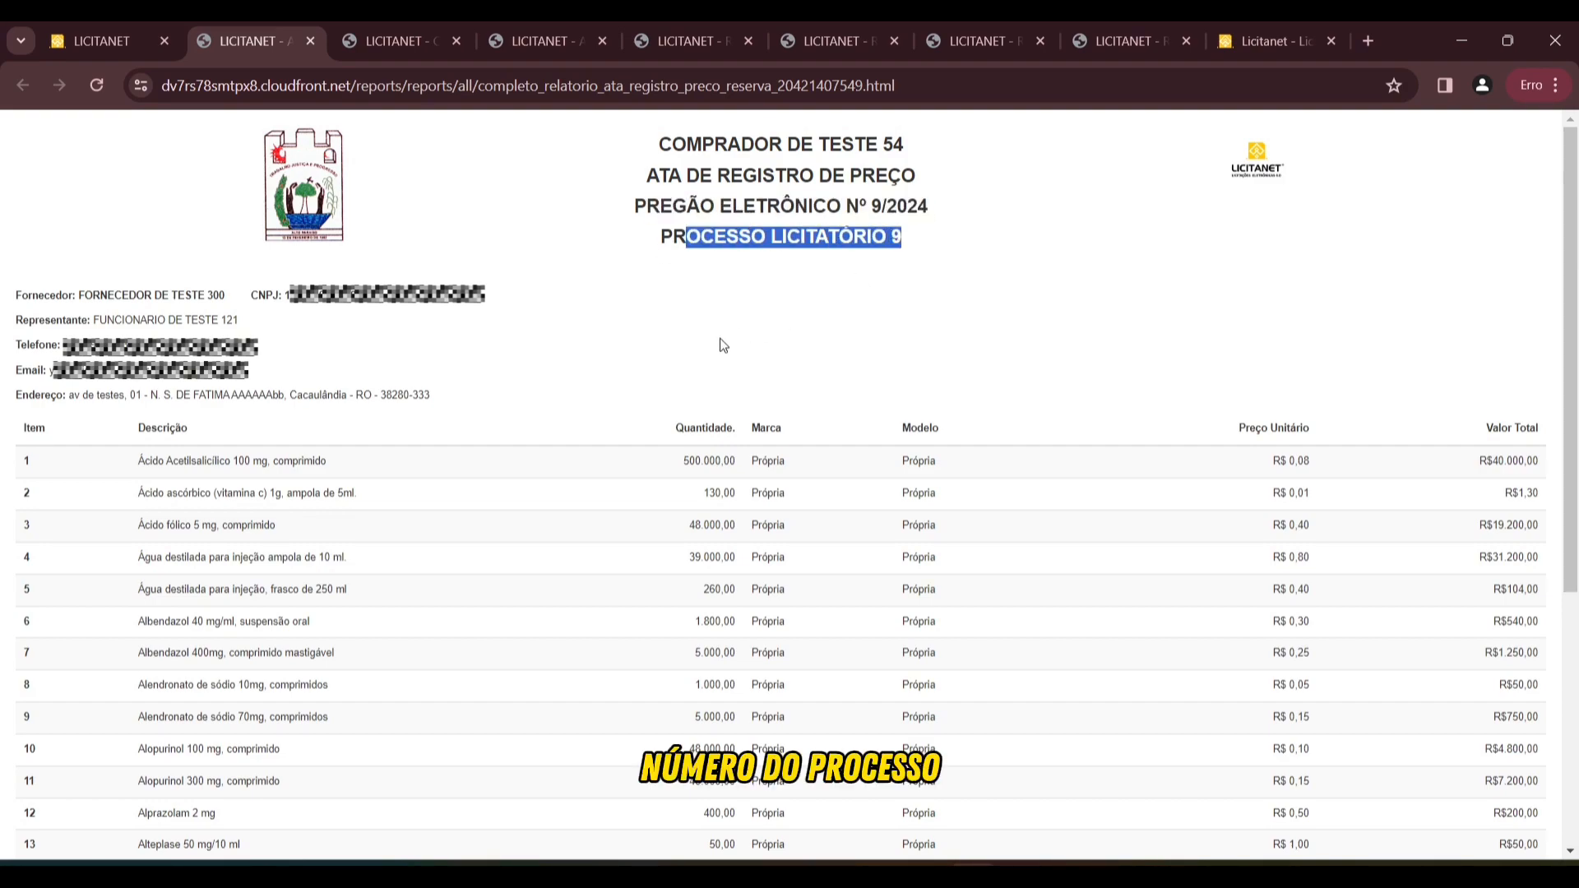
drag(93, 297, 185, 322)
click(93, 347)
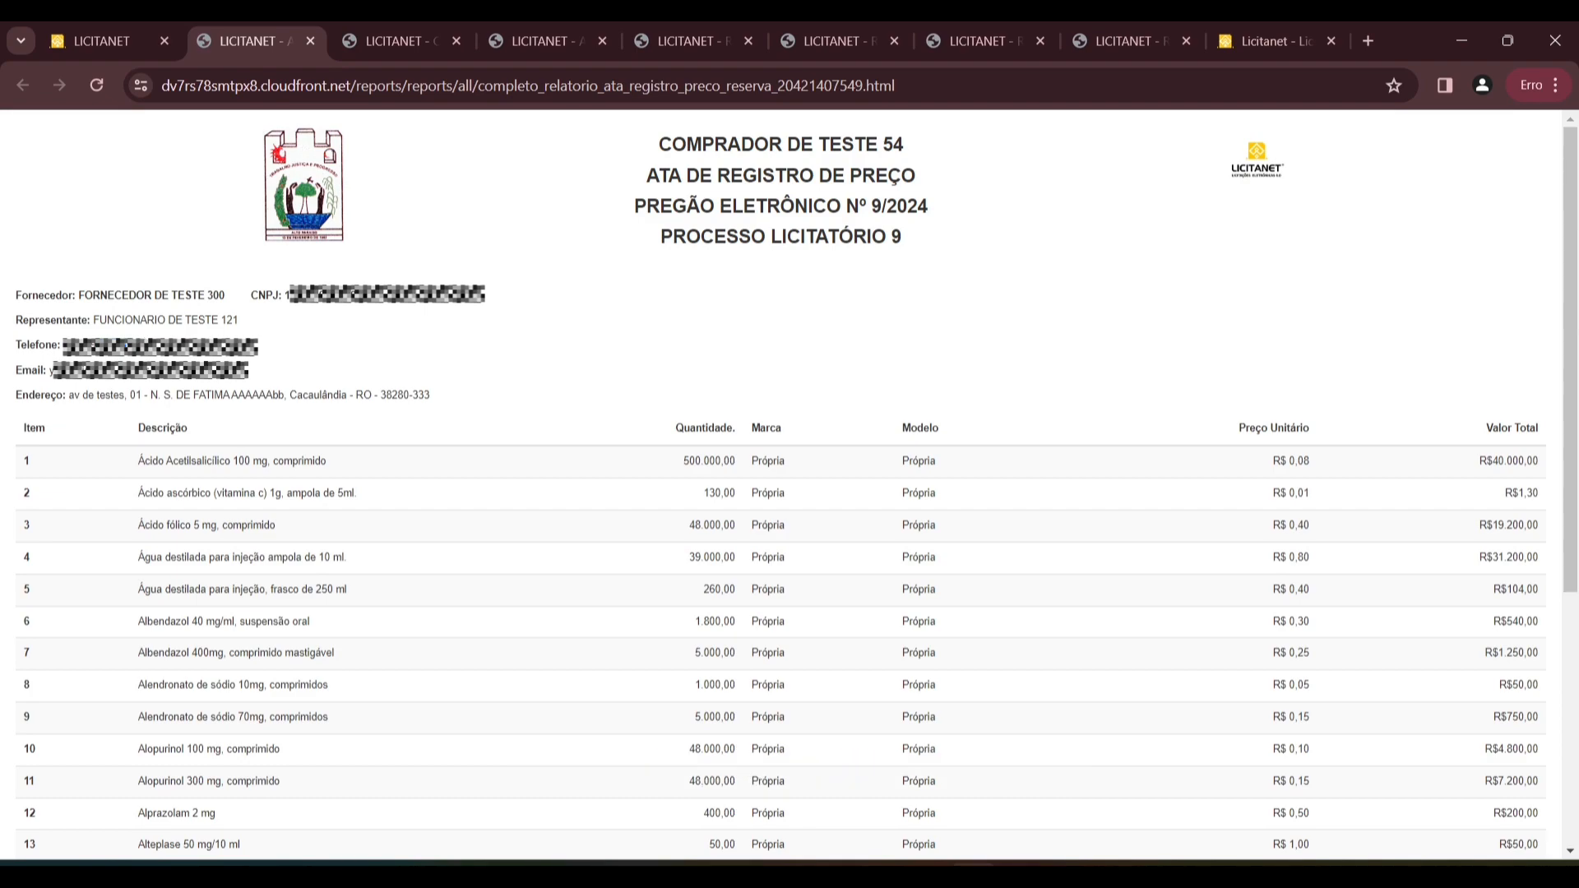
drag(56, 395, 310, 399)
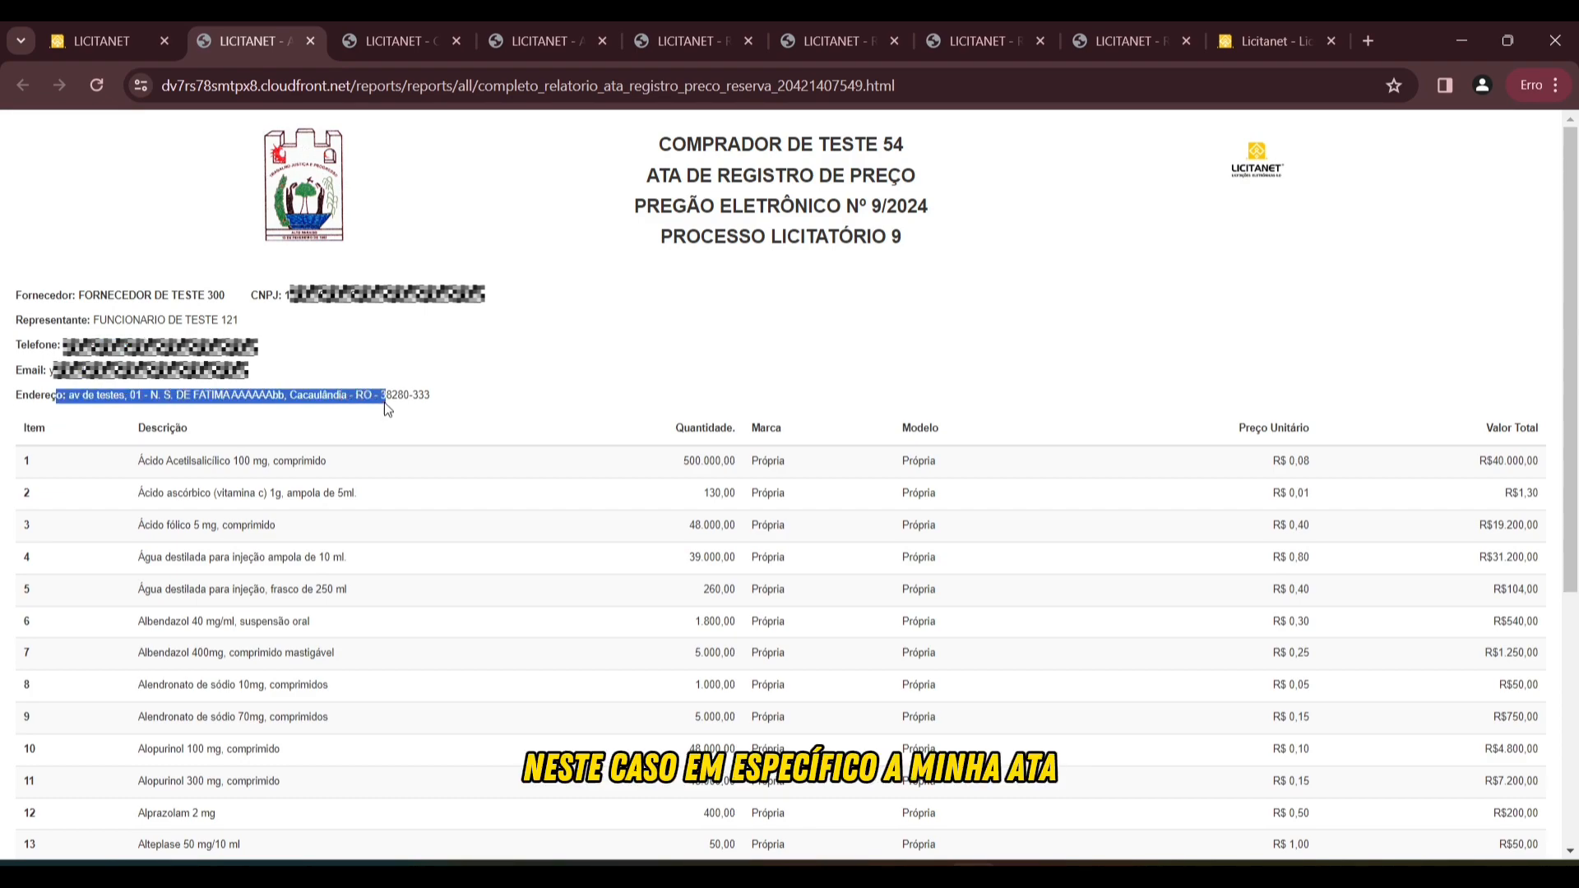
click(626, 389)
Review the price registration record's items, validity and signature section, and open its print preview without printing.
scroll(627, 390, down, 2)
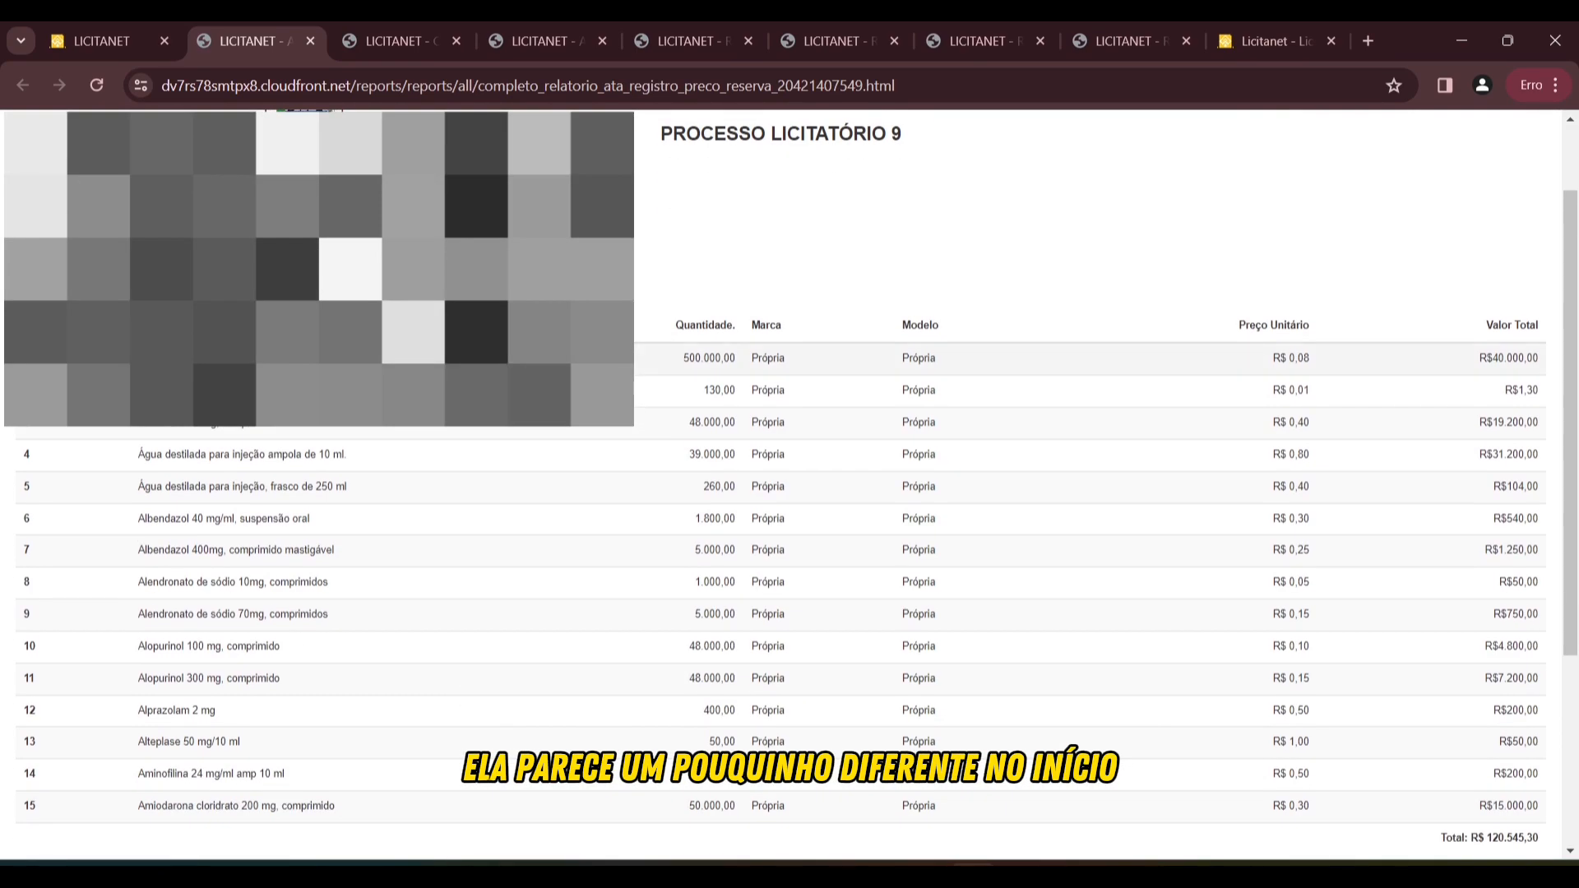
scroll(624, 332, down, 4)
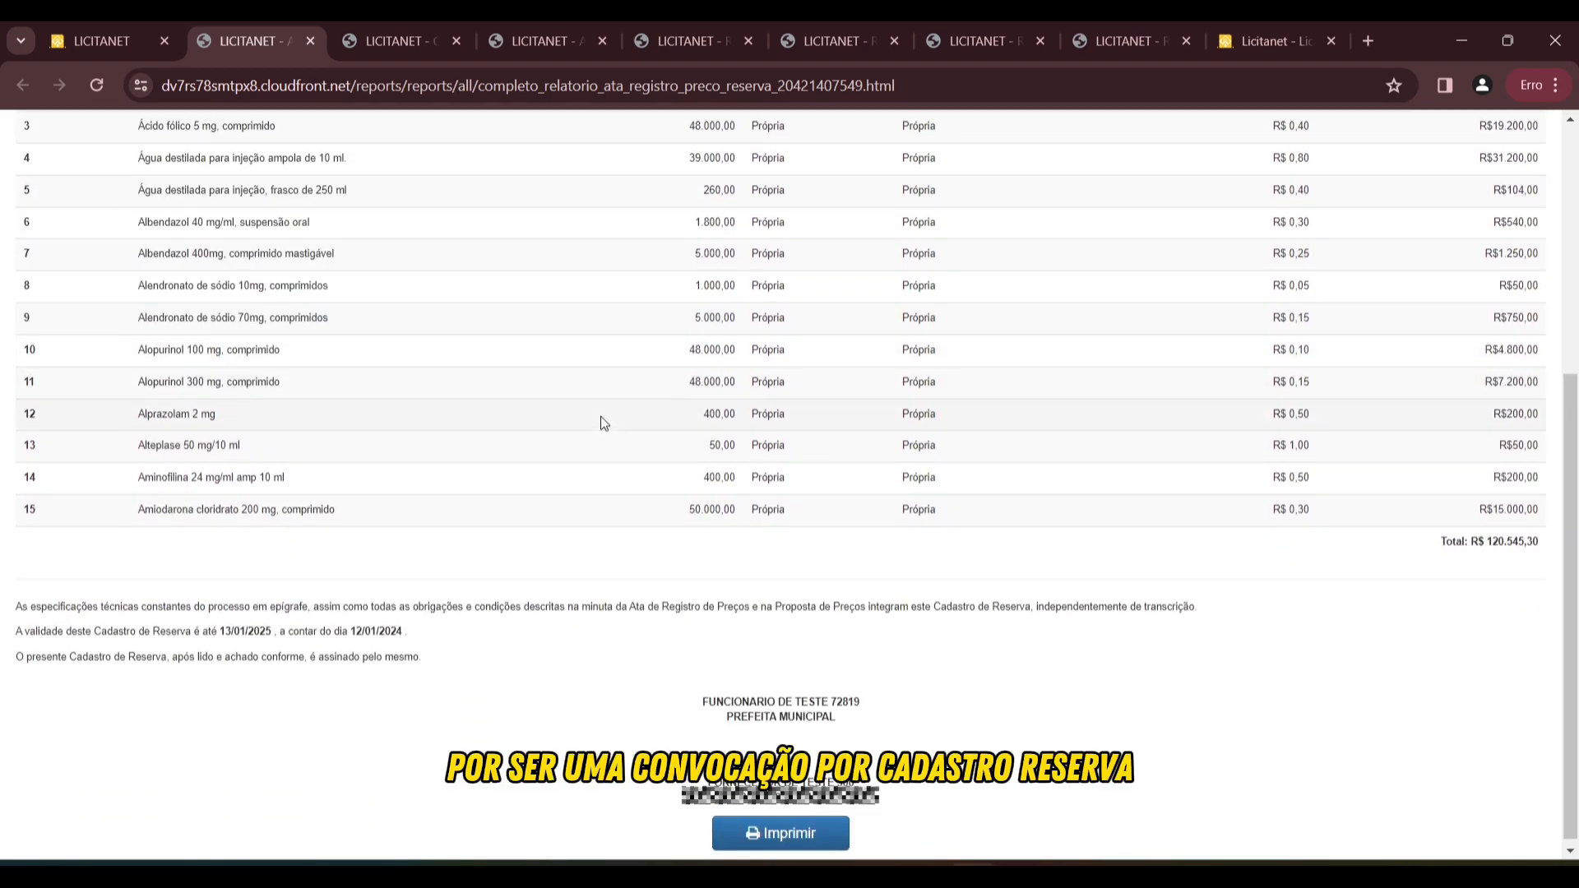
scroll(600, 416, up, 3)
scroll(600, 414, down, 3)
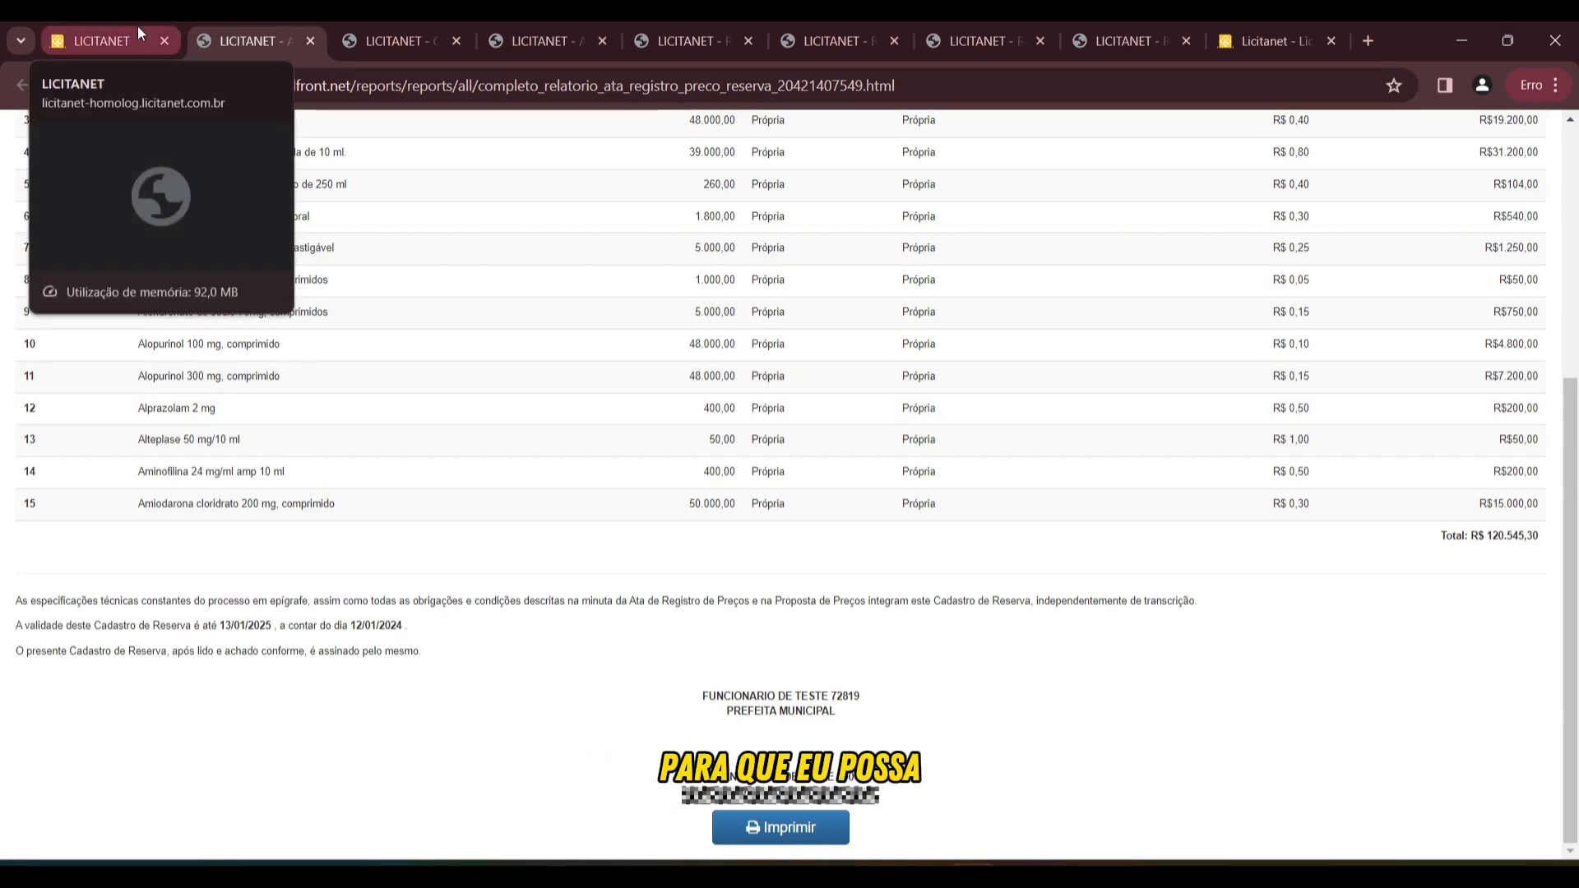
click(780, 828)
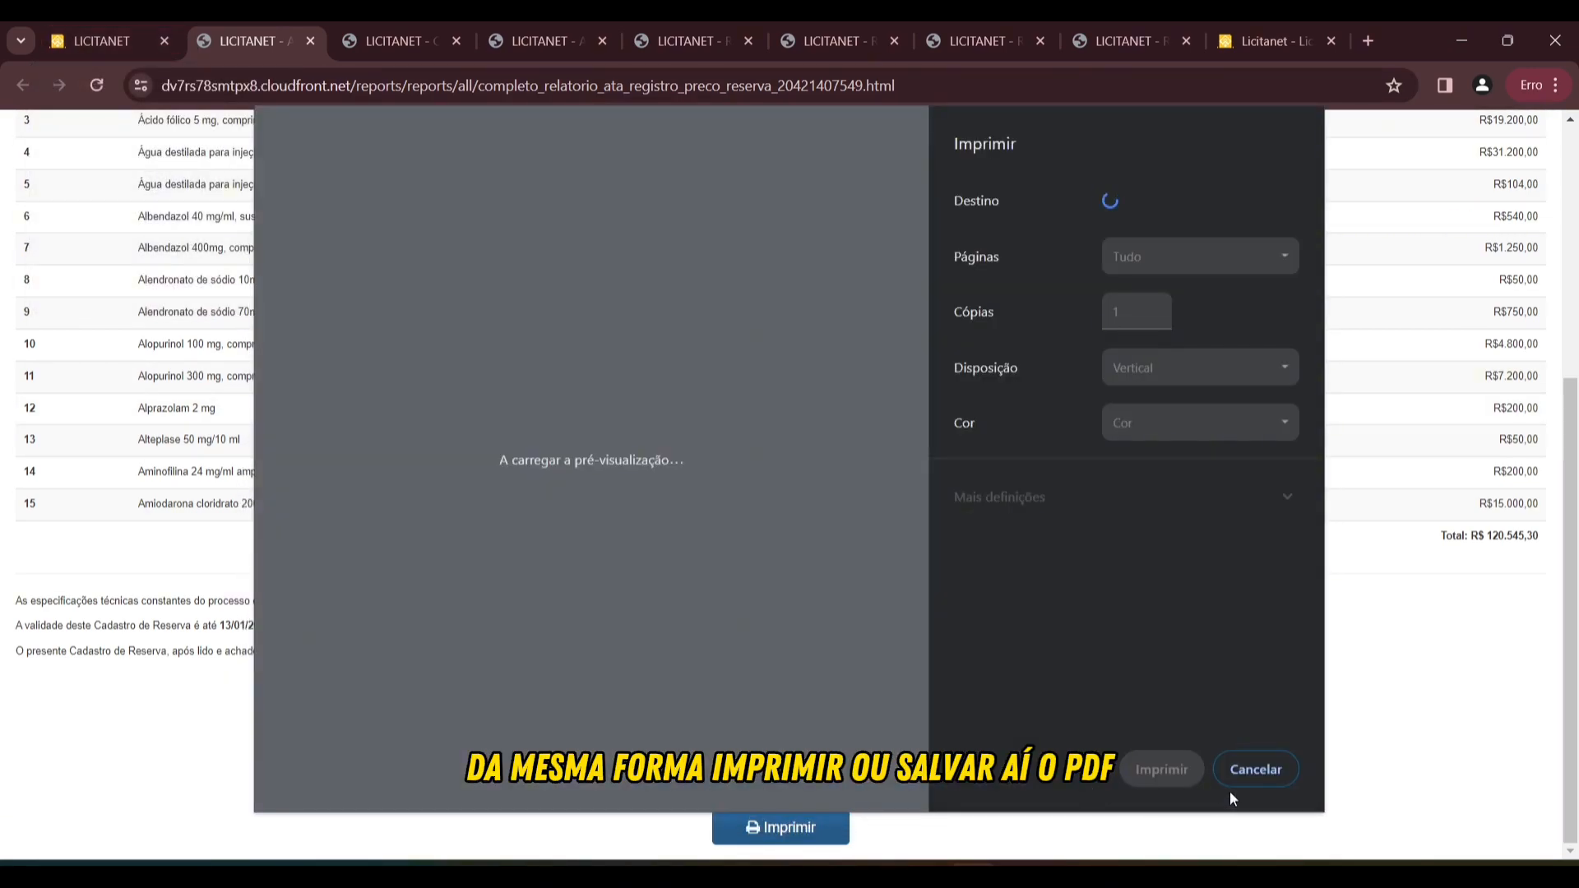
click(1258, 772)
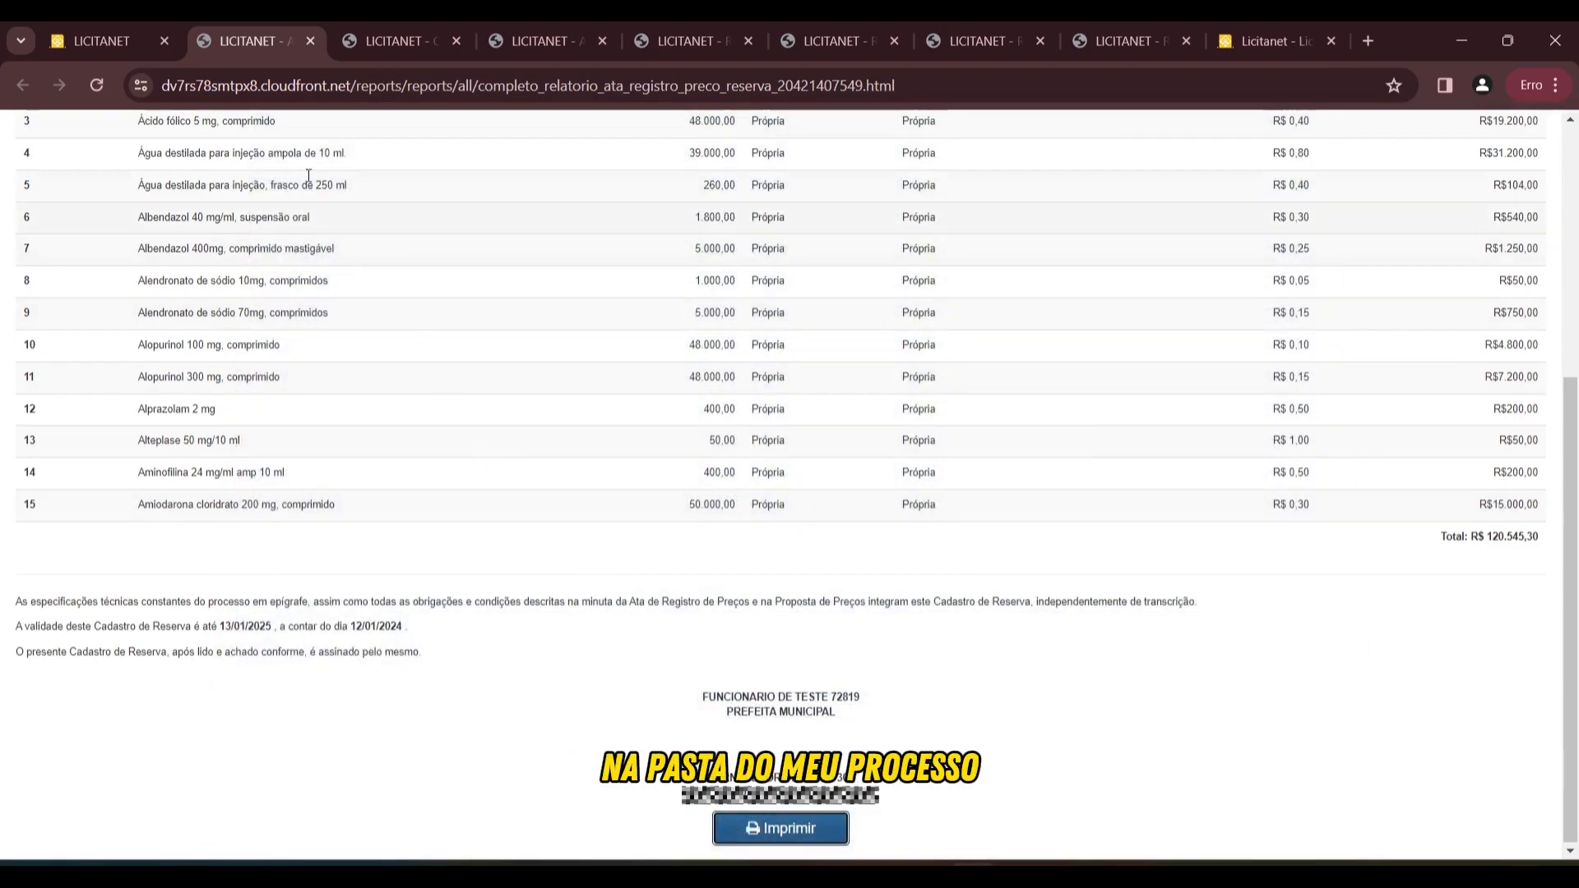
Return to the Cadastro Reserva page and check the call-up form's fields, selected lots and registered entry.
click(107, 40)
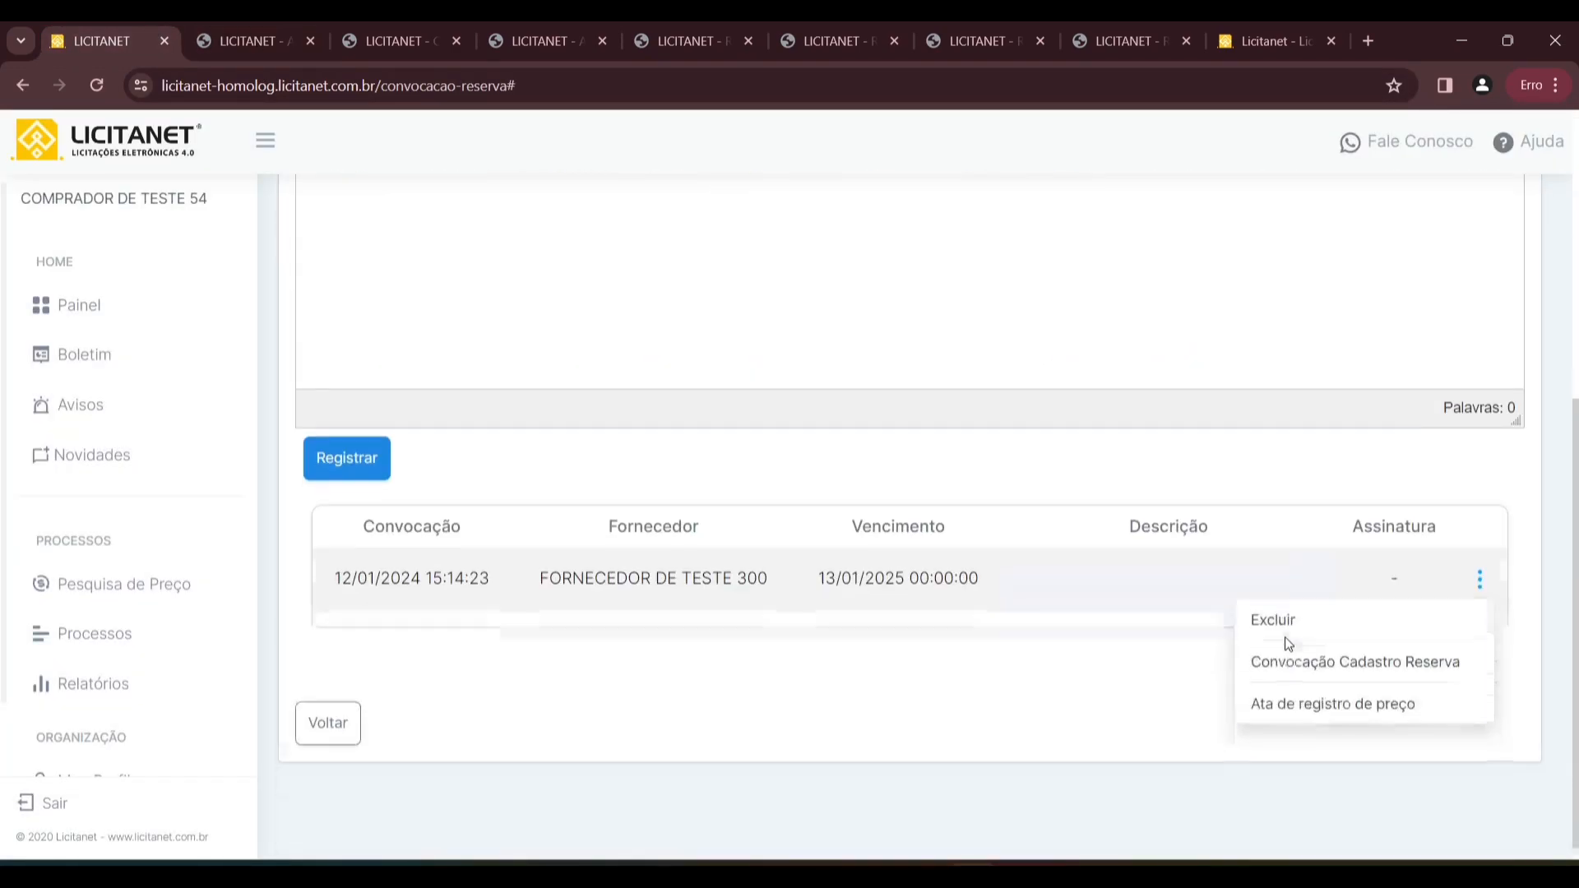
scroll(1285, 636, down, 1)
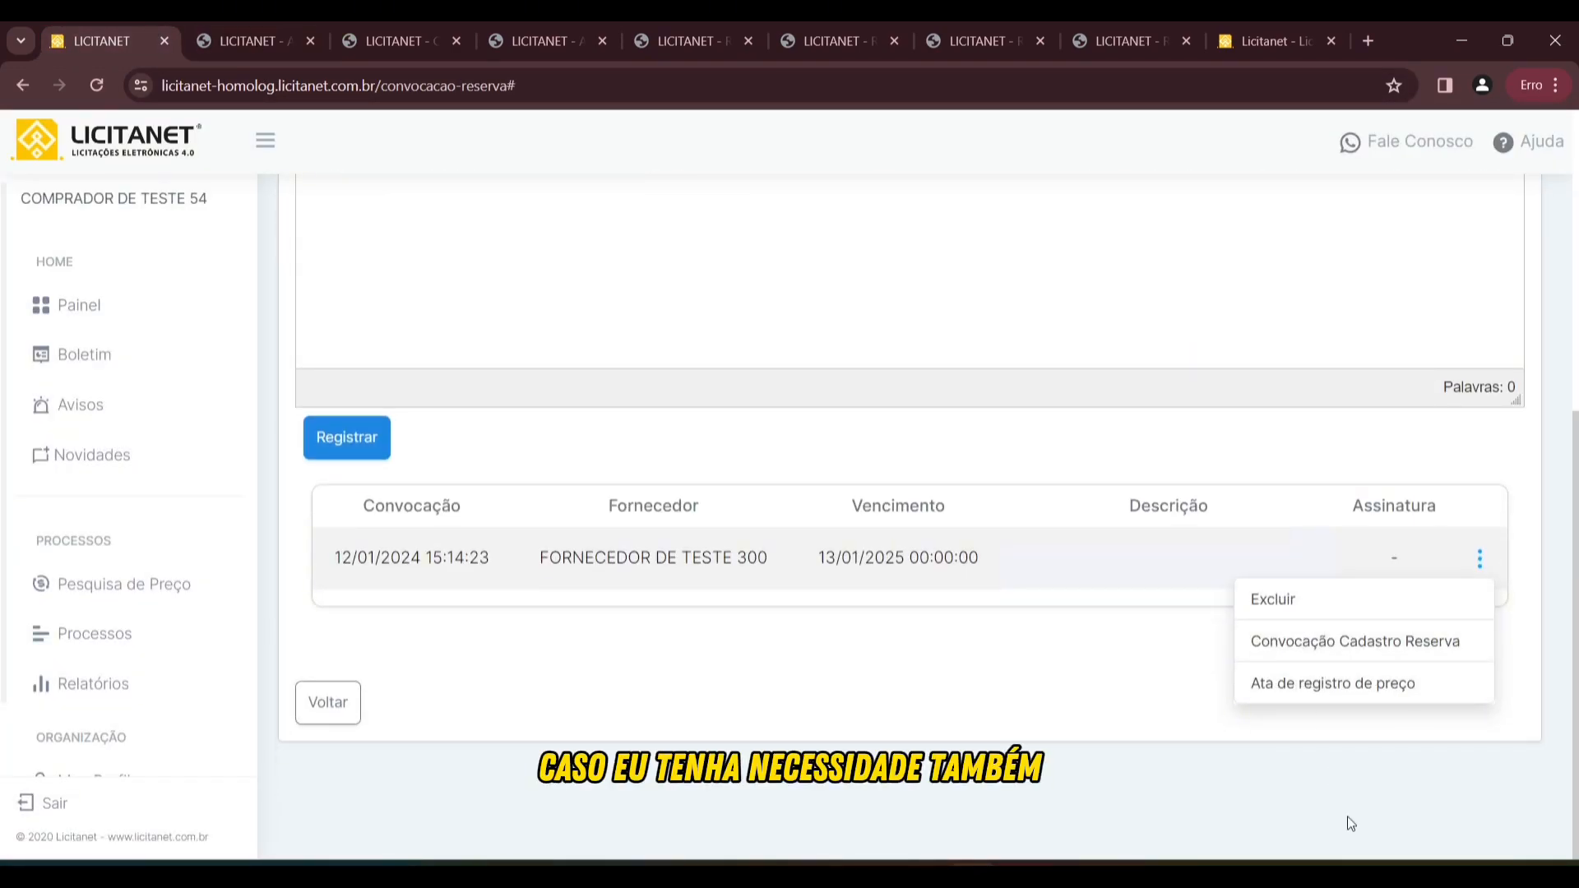
scroll(1060, 700, up, 3)
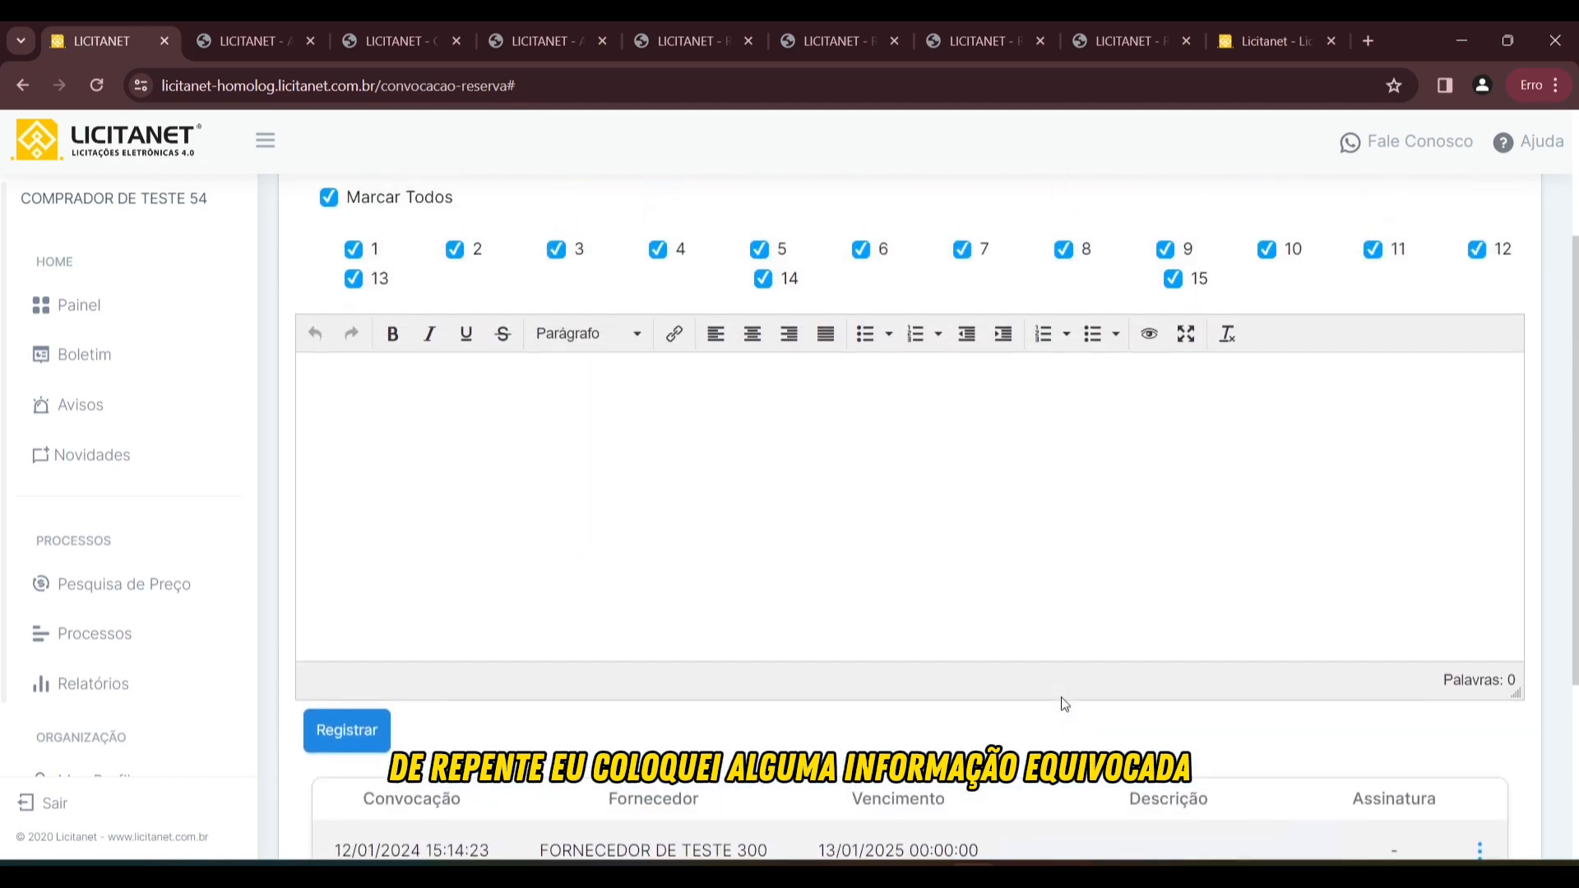
scroll(1061, 697, up, 2)
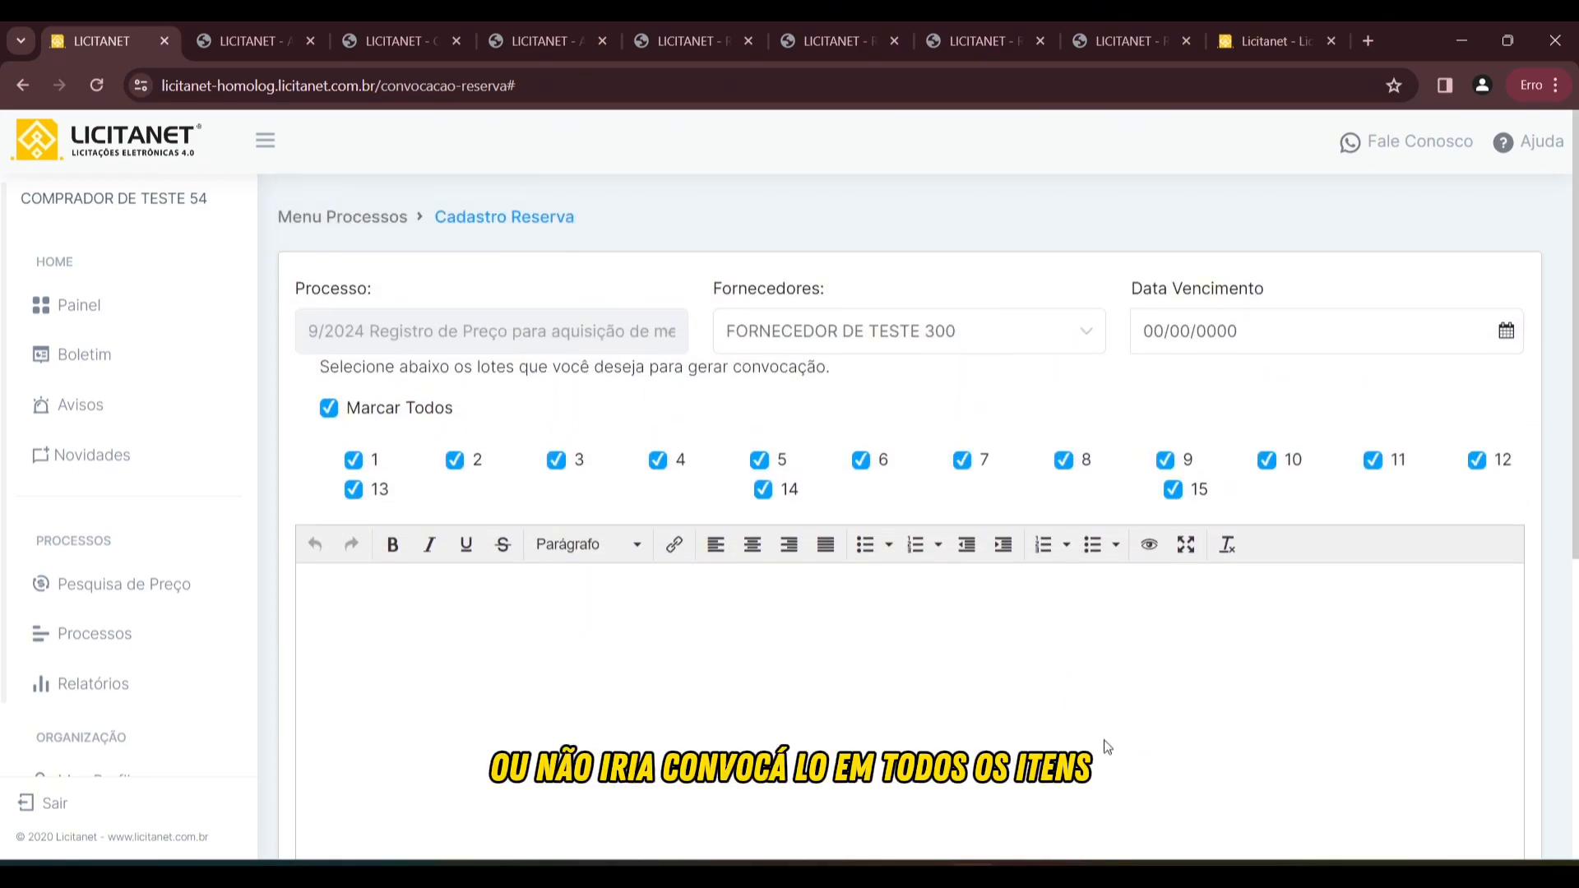
scroll(1102, 740, down, 5)
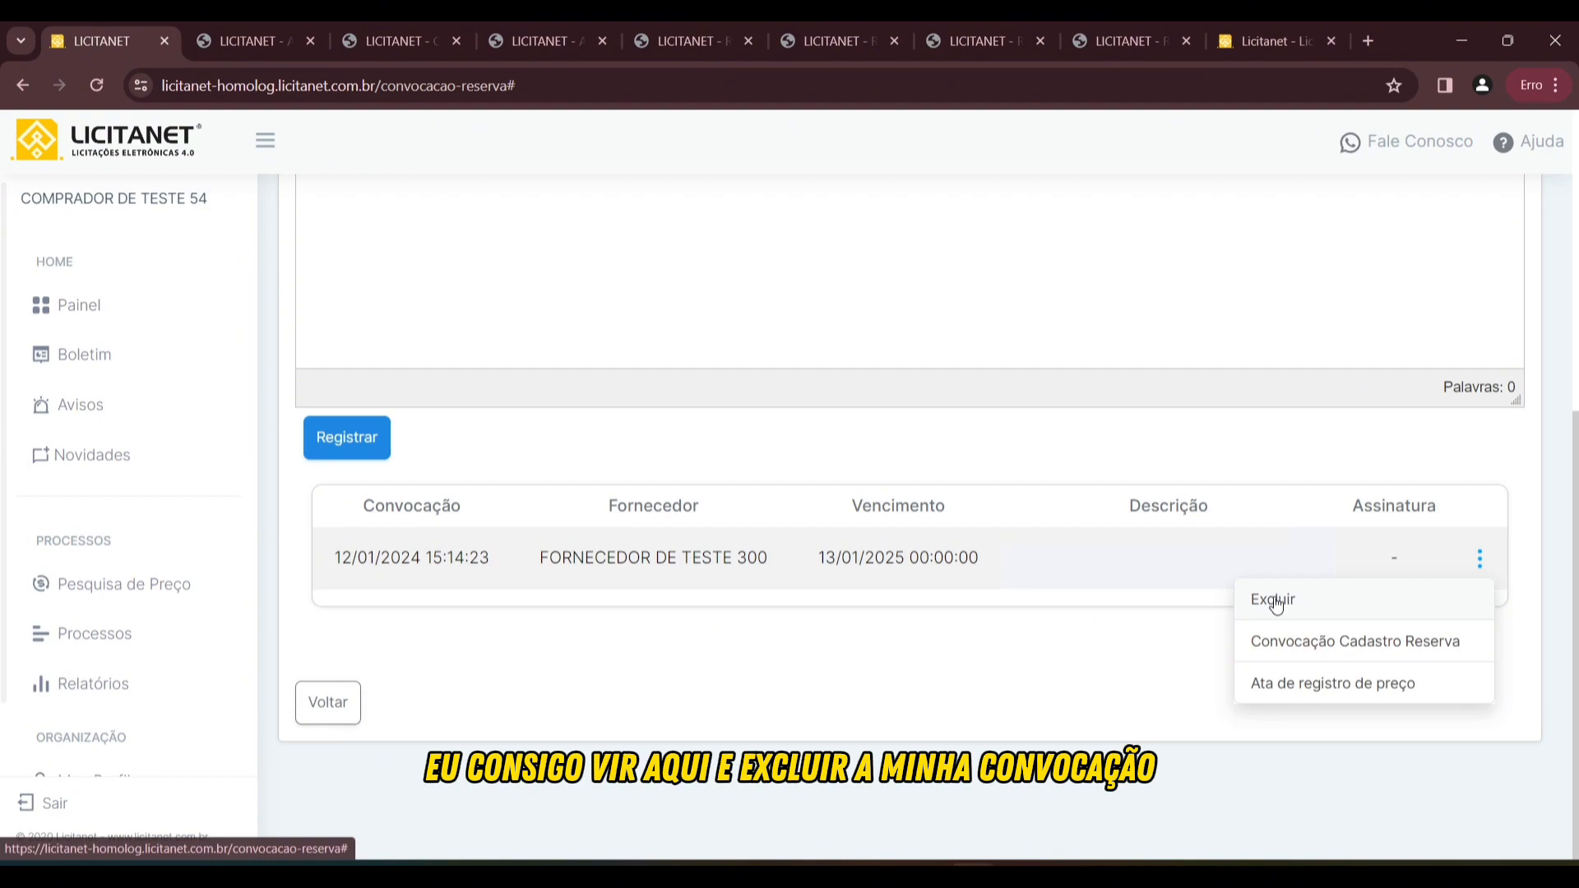
Request deletion of the registered call-up for FORNECEDOR DE TESTE 300, but cancel at the confirmation.
click(1275, 600)
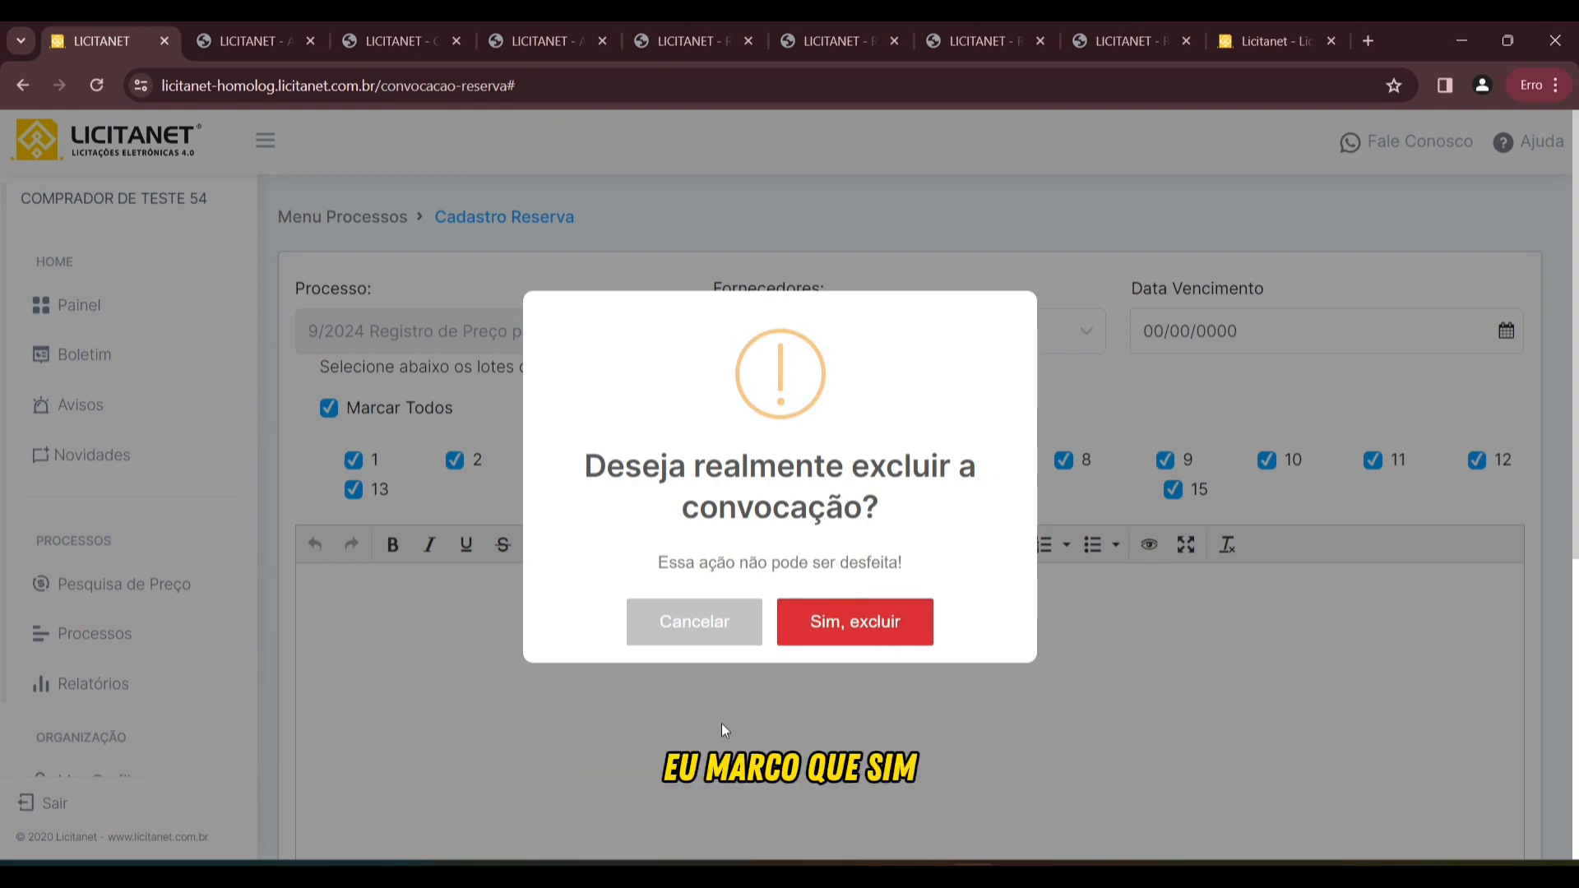
click(699, 625)
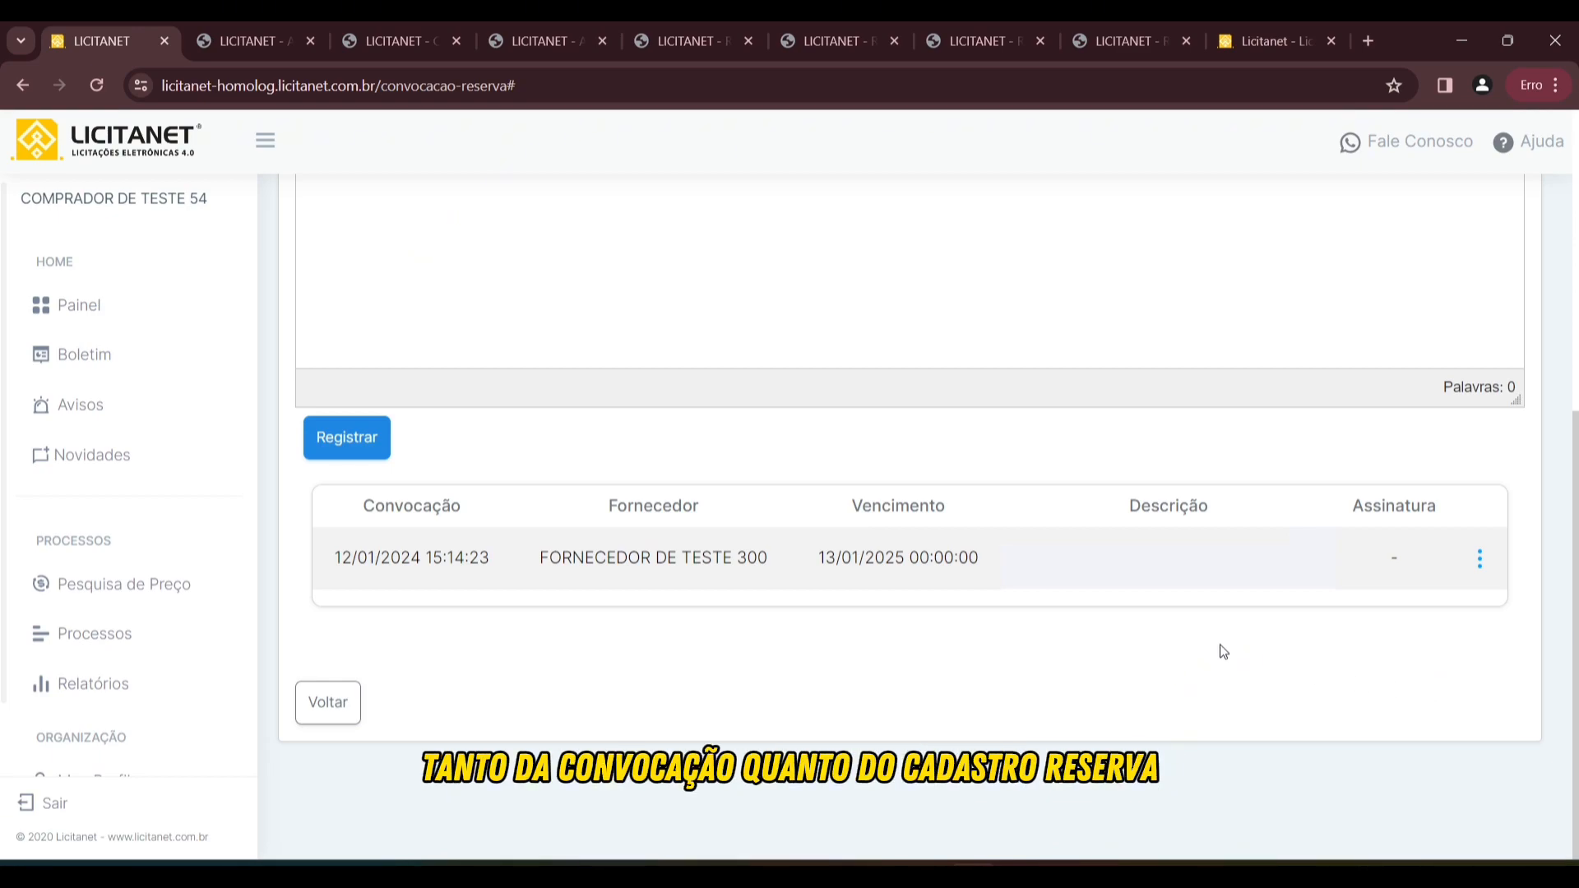
scroll(1220, 641, up, 6)
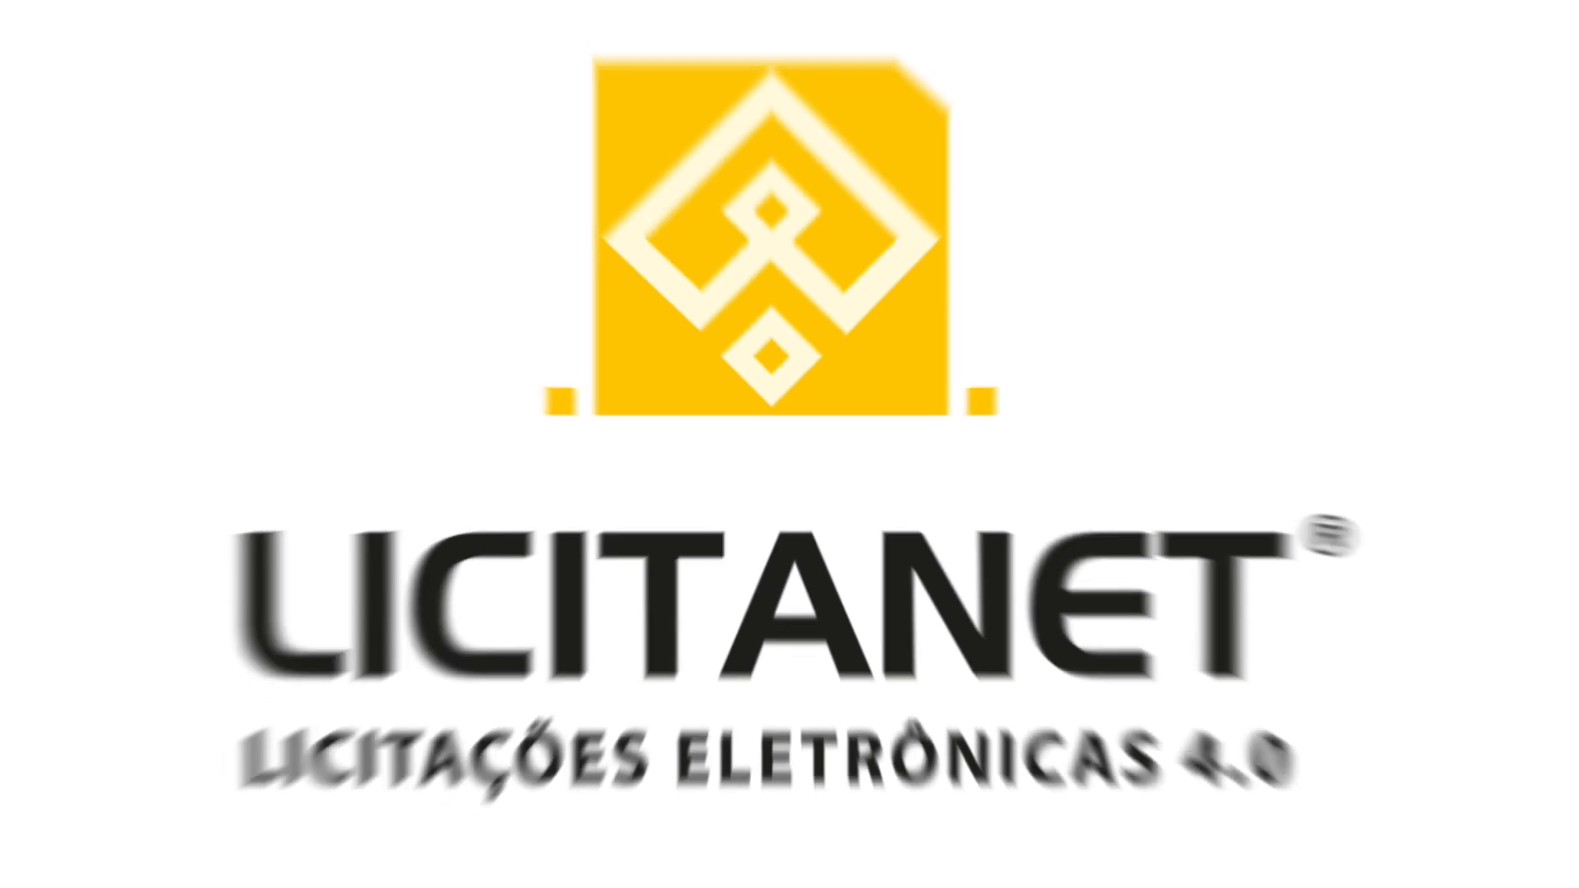